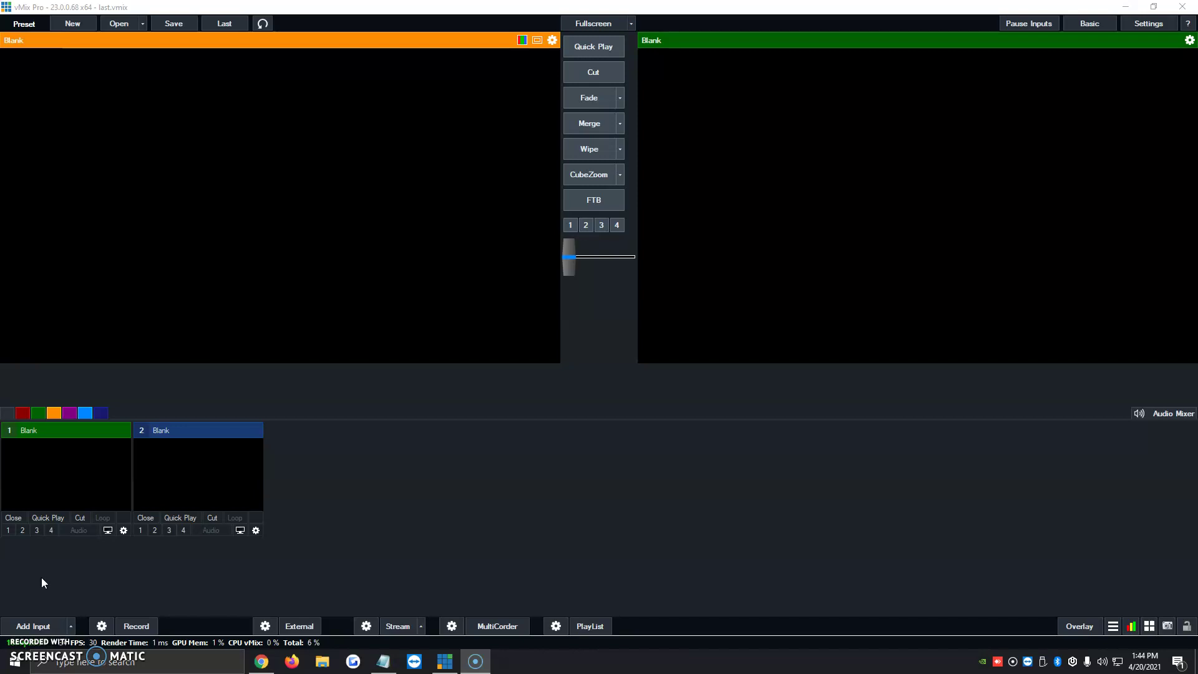
Add the mixkit green-screen phone clip as input 1, play it and pause about four seconds in
{"action": "left_click", "coordinate": [46, 628]}
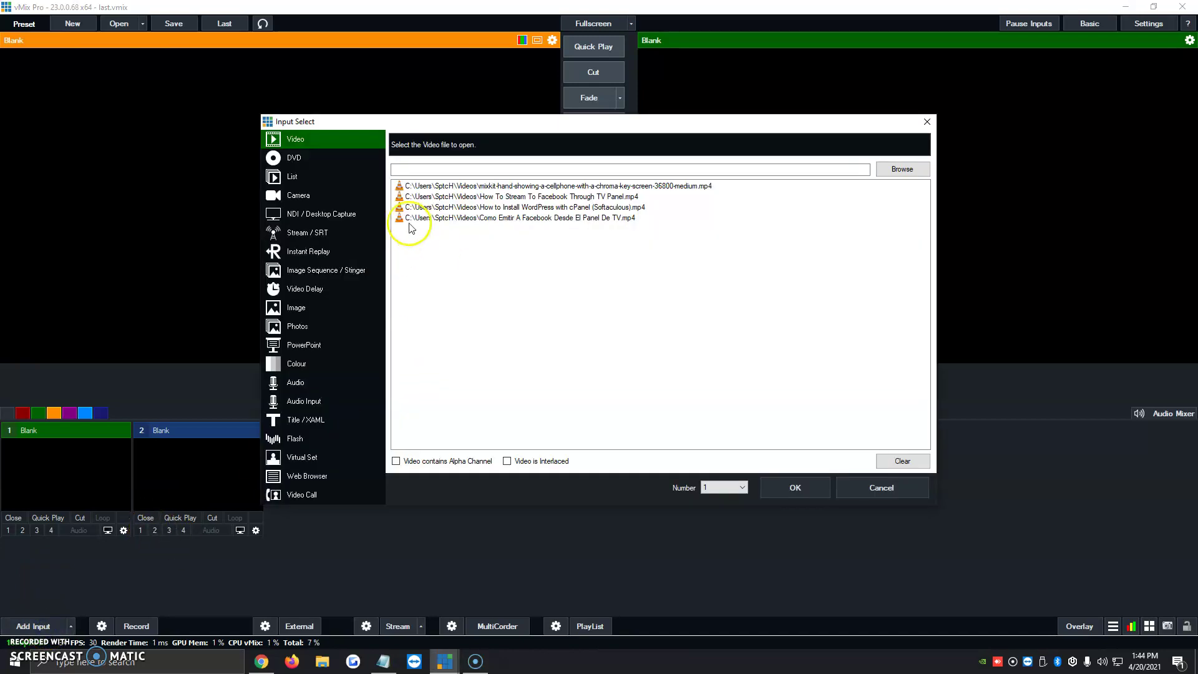
{"action": "left_click", "coordinate": [300, 195]}
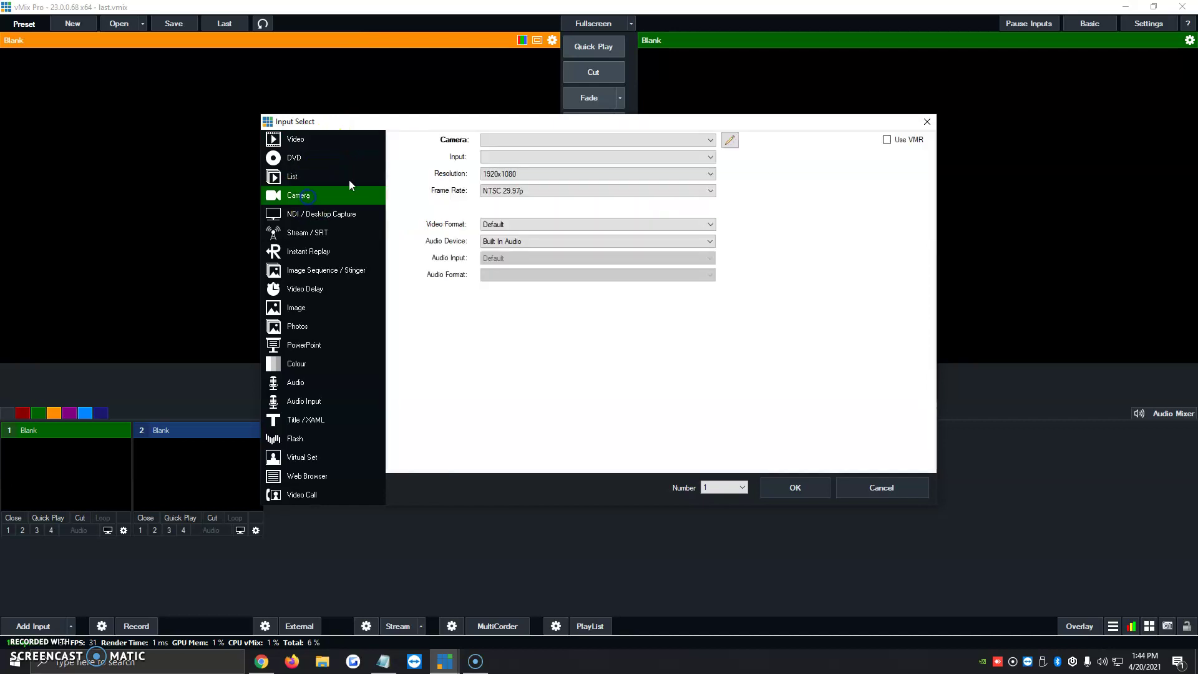
{"action": "left_click", "coordinate": [307, 140]}
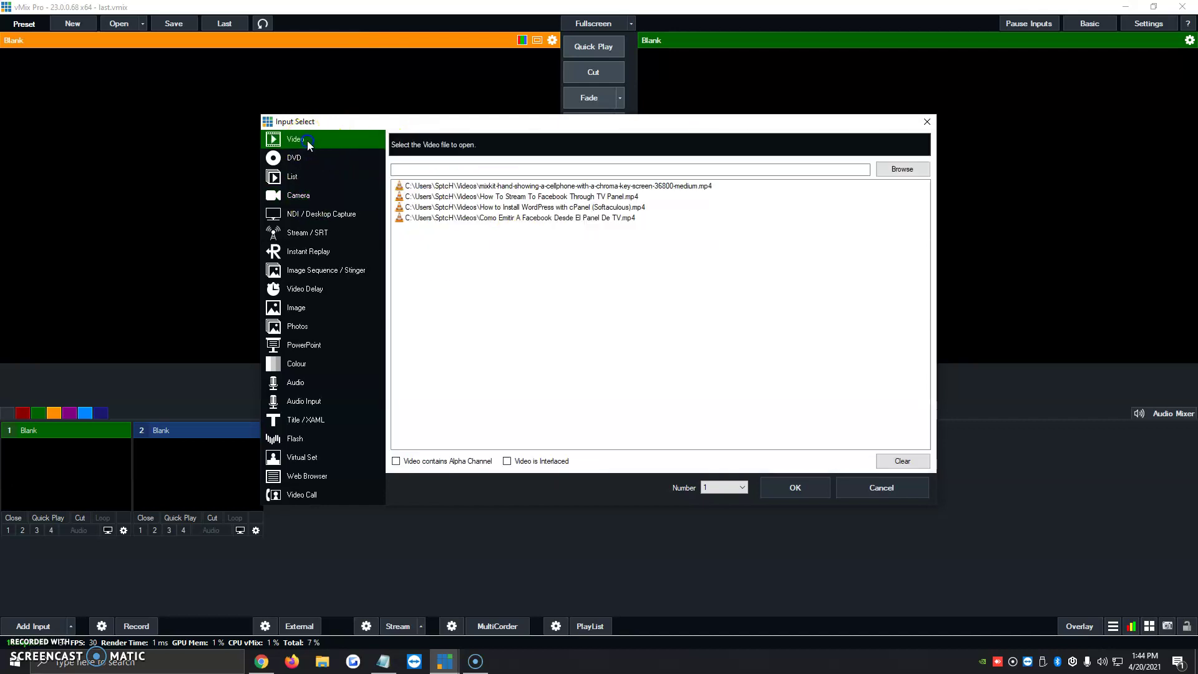
{"action": "left_click", "coordinate": [907, 169]}
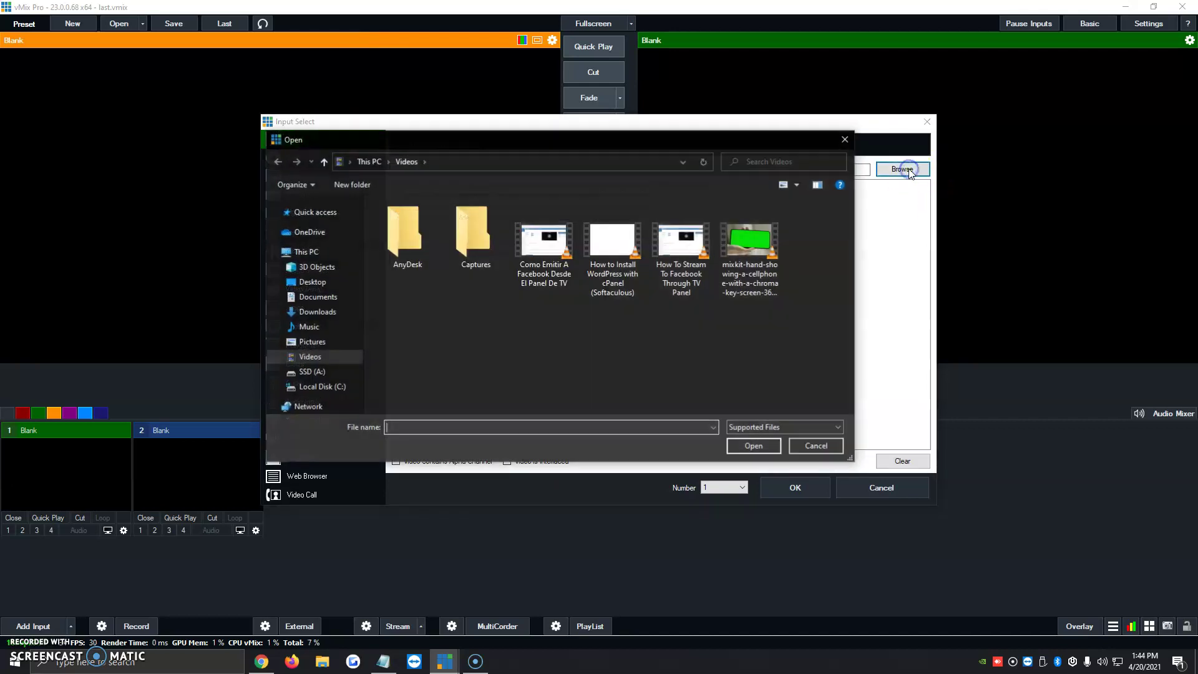
{"action": "double_click", "coordinate": [738, 293]}
{"action": "left_click", "coordinate": [793, 488]}
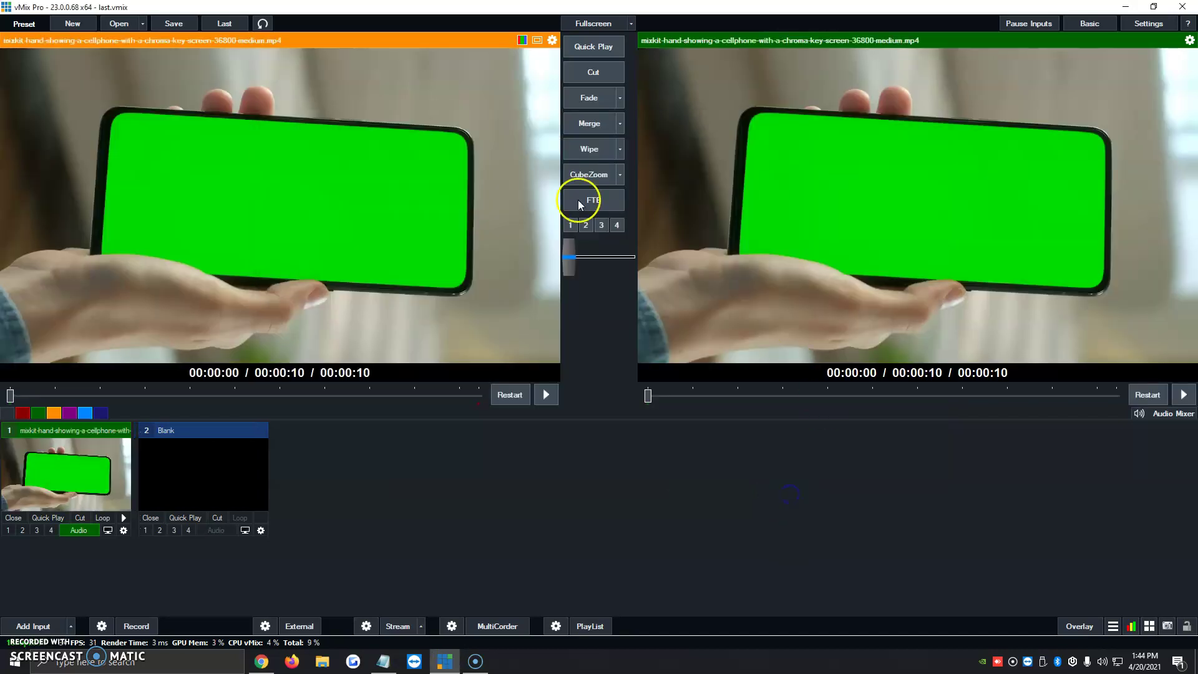
{"action": "left_click", "coordinate": [545, 395]}
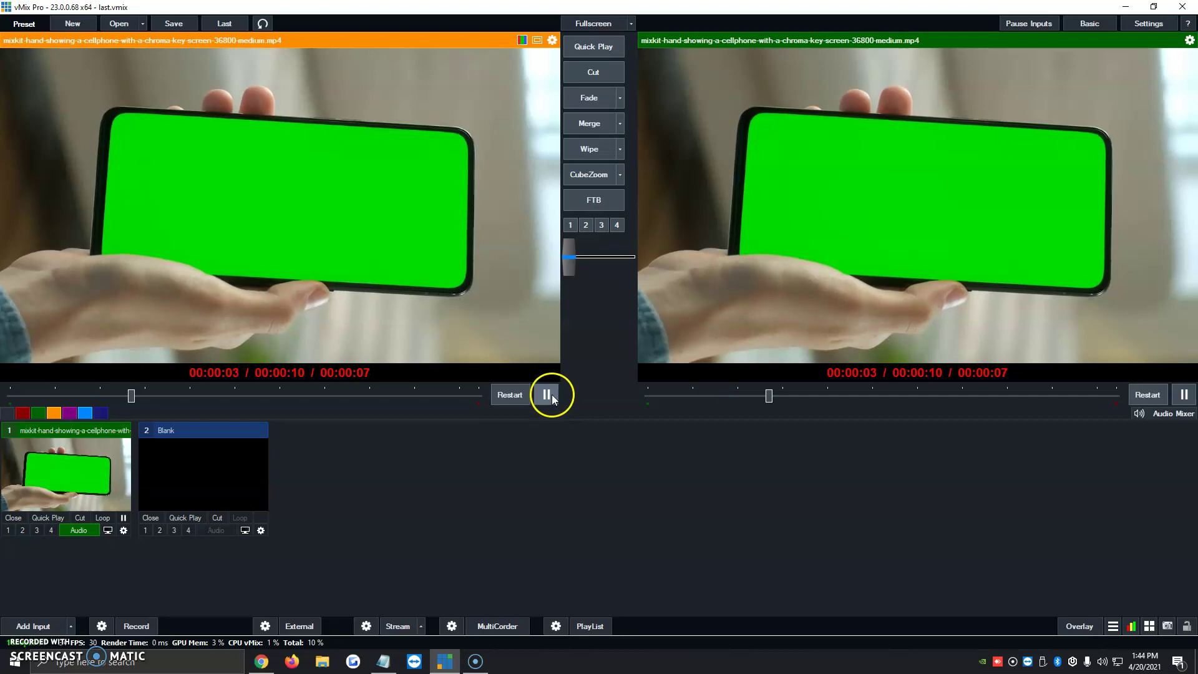
{"action": "left_click", "coordinate": [551, 395]}
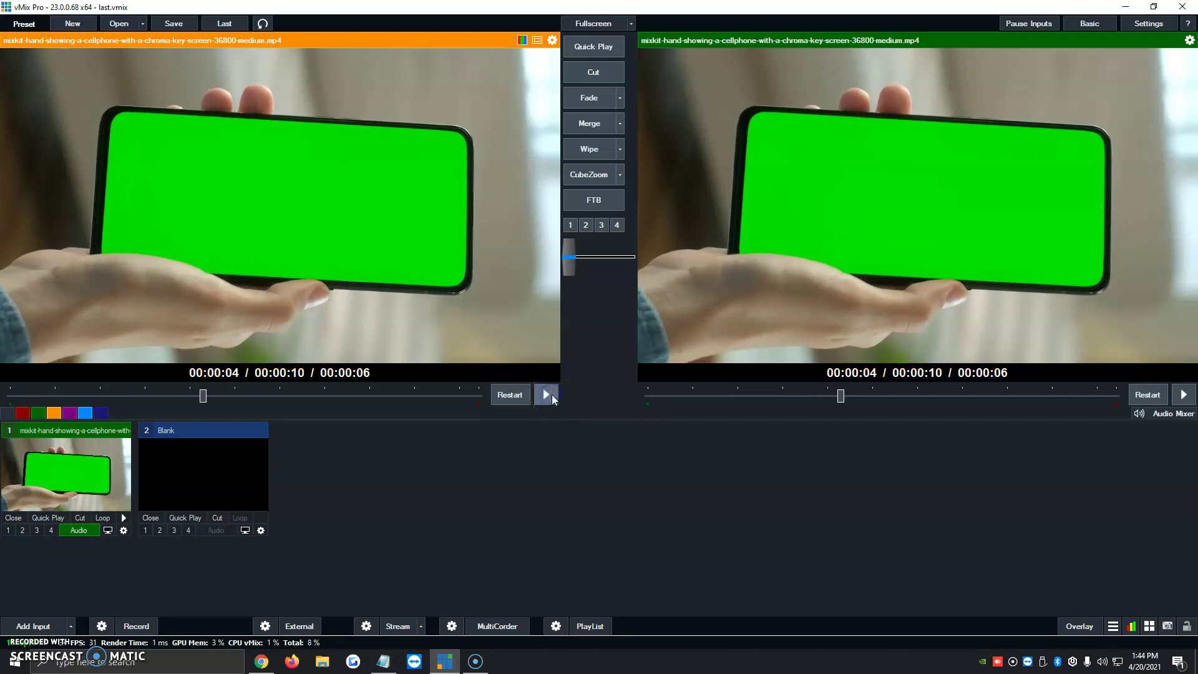
Turn on Colour Key for input 1 and apply Auto Chroma Key Preset 2
{"action": "left_click", "coordinate": [124, 531]}
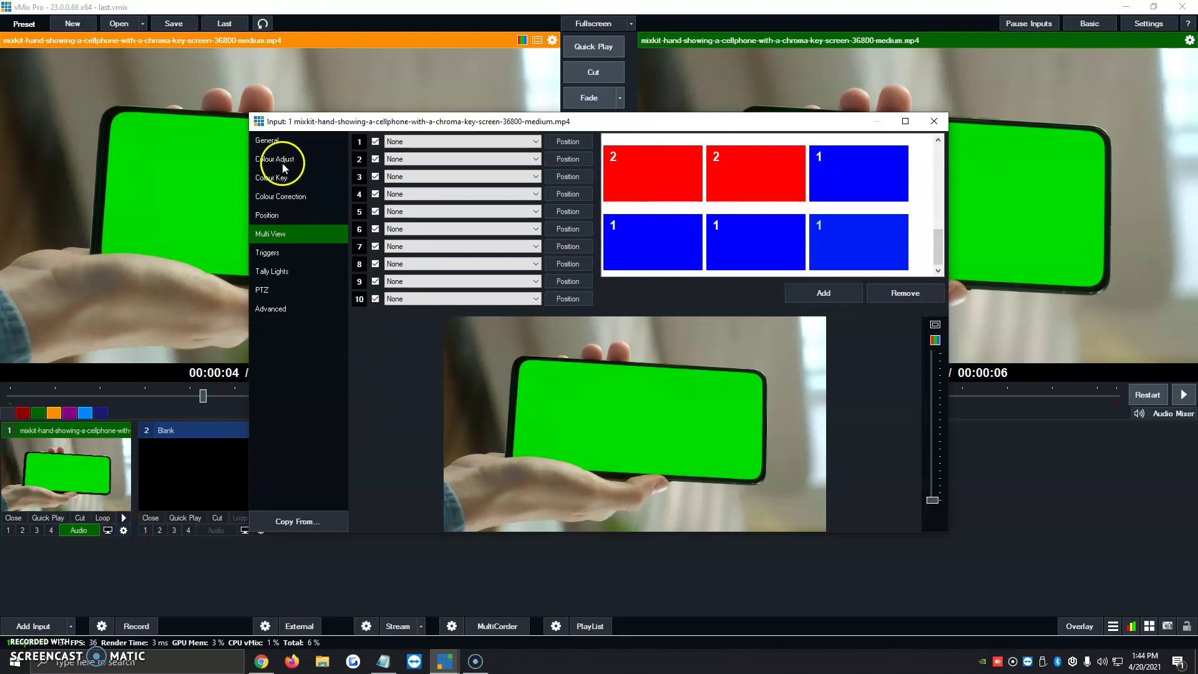
{"action": "left_click", "coordinate": [283, 177]}
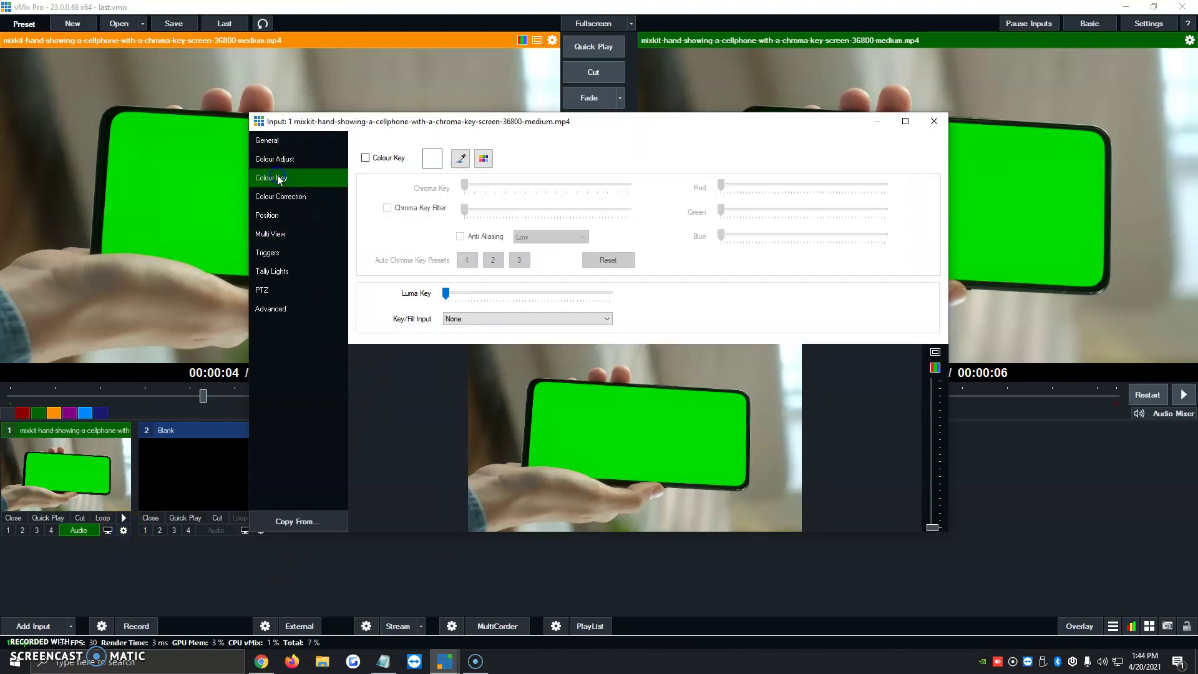
{"action": "left_click", "coordinate": [385, 159]}
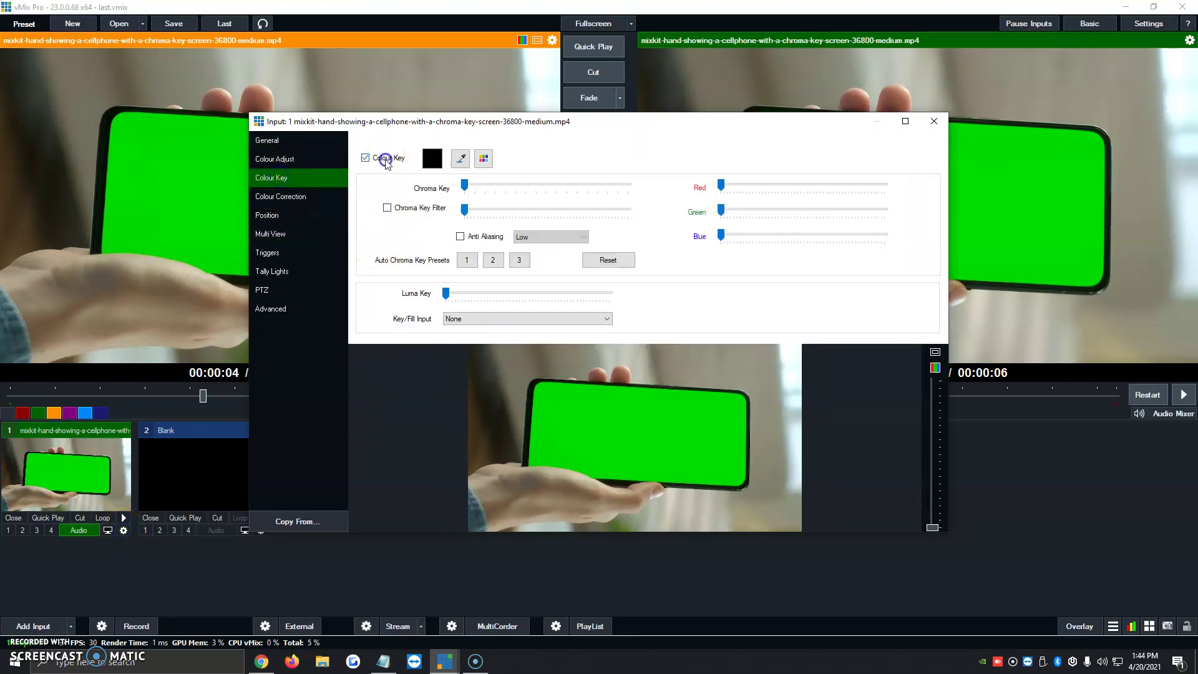
{"action": "left_click", "coordinate": [493, 260]}
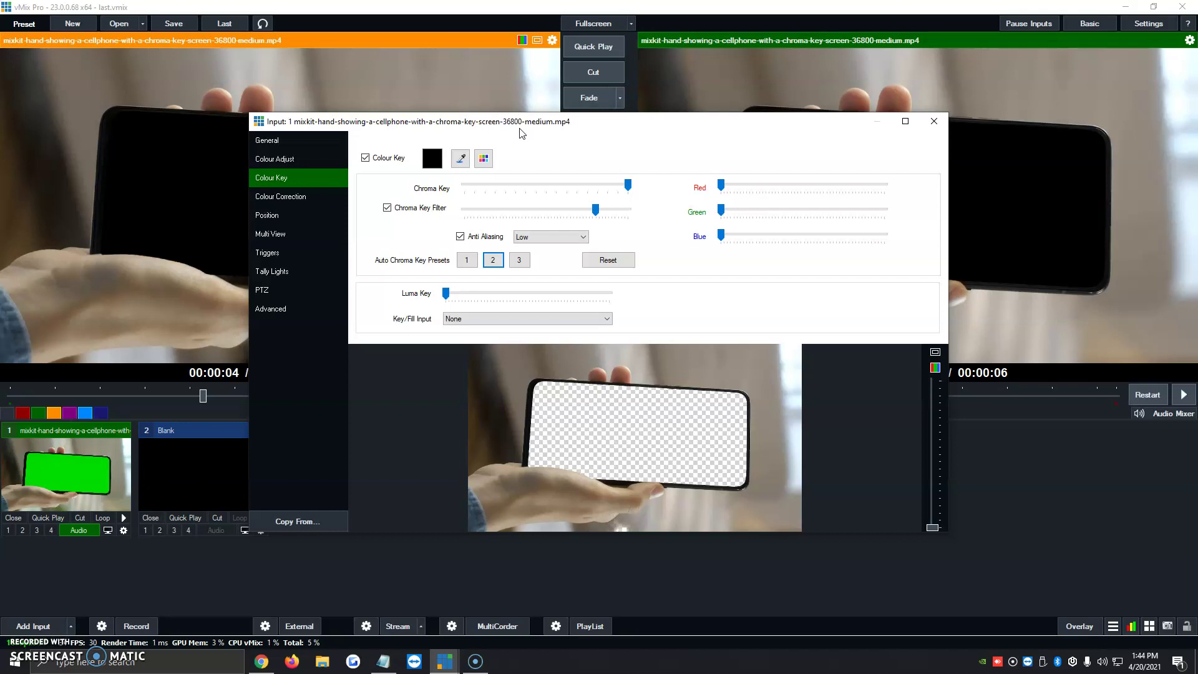
{"action": "left_click", "coordinate": [932, 120]}
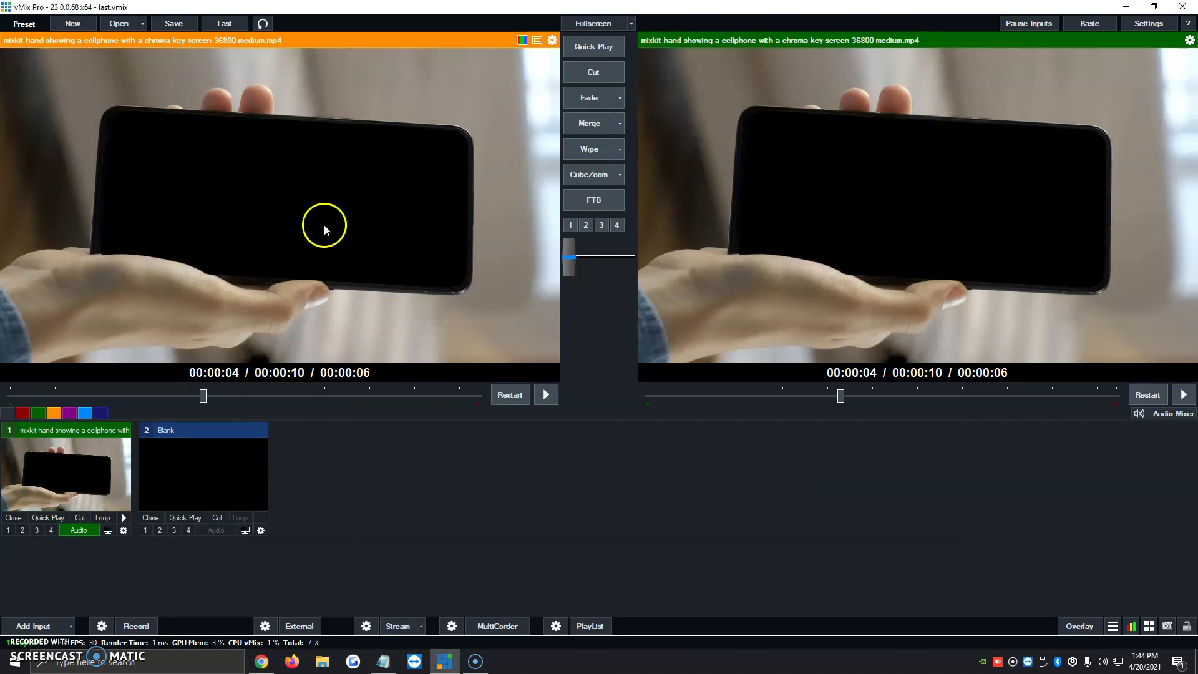
Add a Colour input as input 2 with layer 1 empty and the phone clip on Multi View layer 2
{"action": "left_click", "coordinate": [71, 627]}
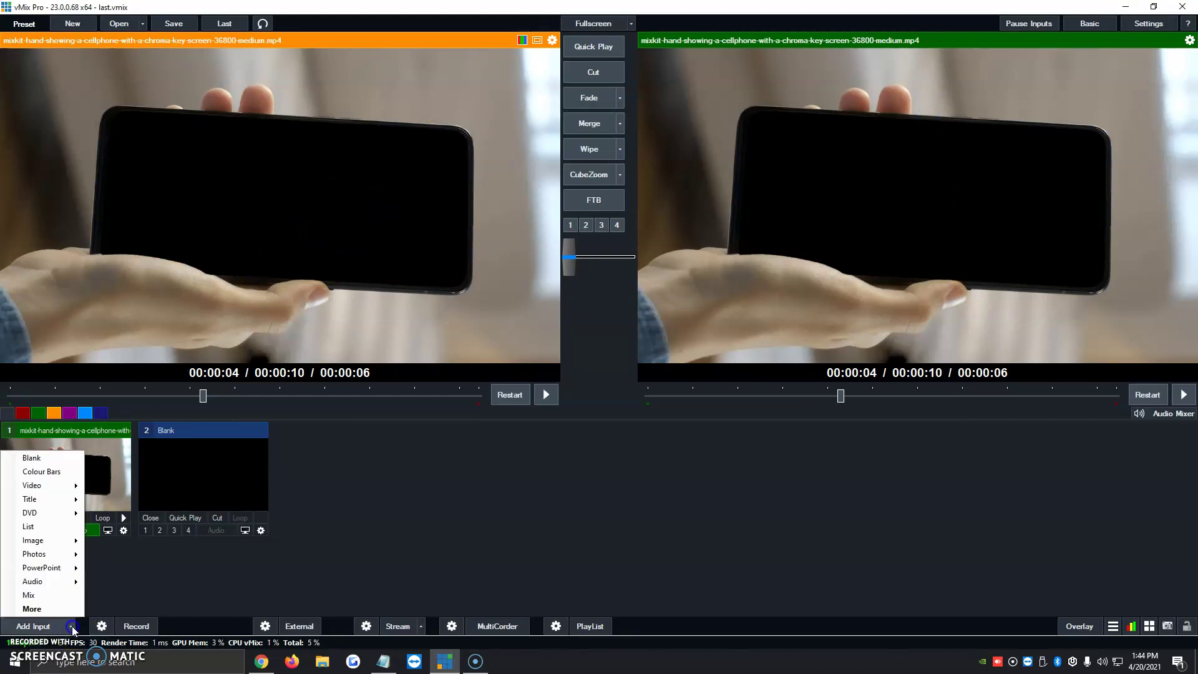
{"action": "left_click", "coordinate": [41, 472]}
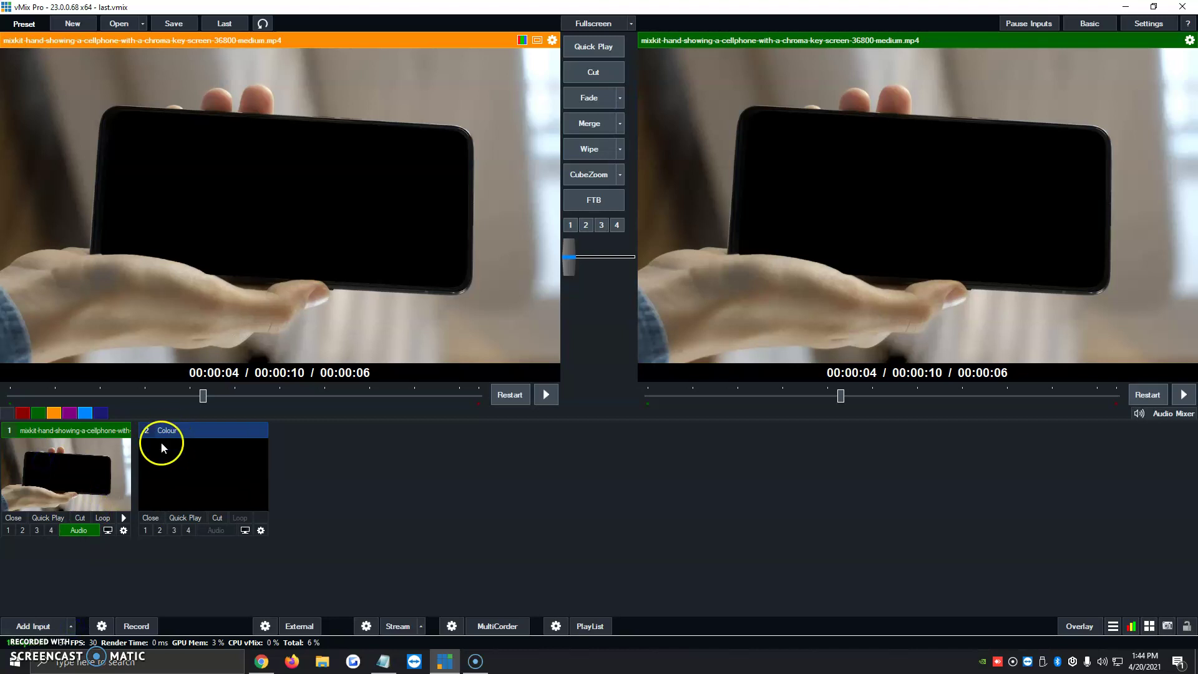
{"action": "left_click", "coordinate": [261, 531]}
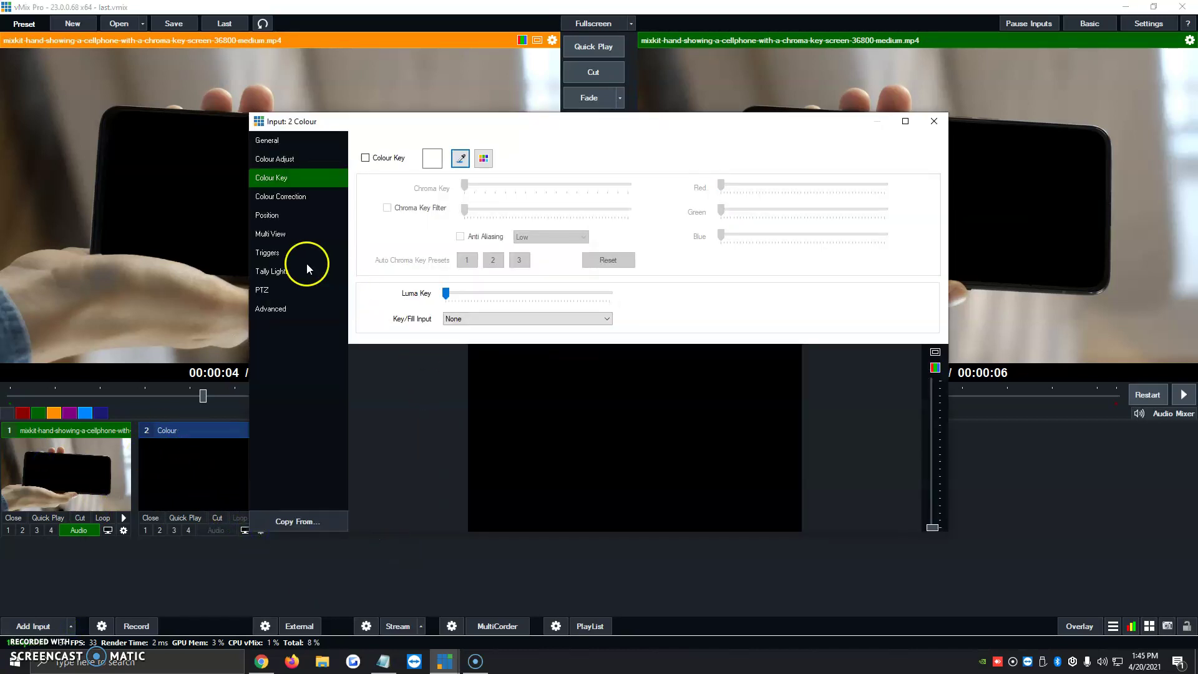
{"action": "left_click", "coordinate": [273, 235]}
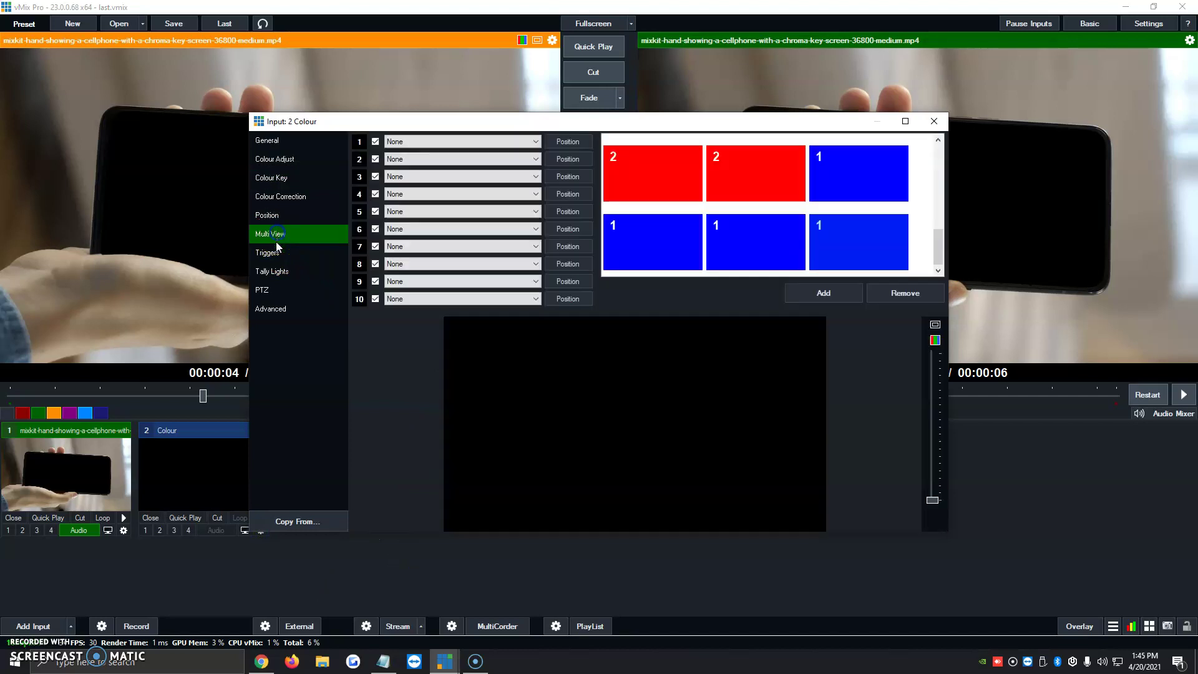
{"action": "left_click", "coordinate": [403, 142]}
{"action": "left_click", "coordinate": [400, 152]}
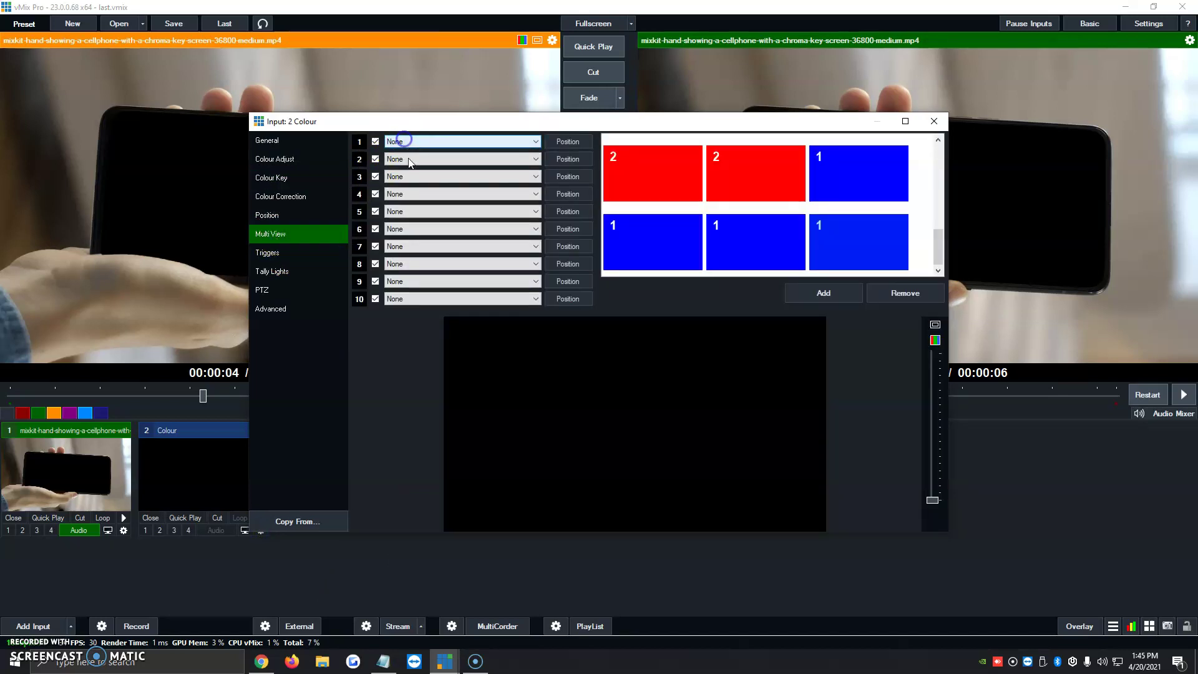
{"action": "left_click", "coordinate": [408, 160]}
{"action": "left_click", "coordinate": [412, 179]}
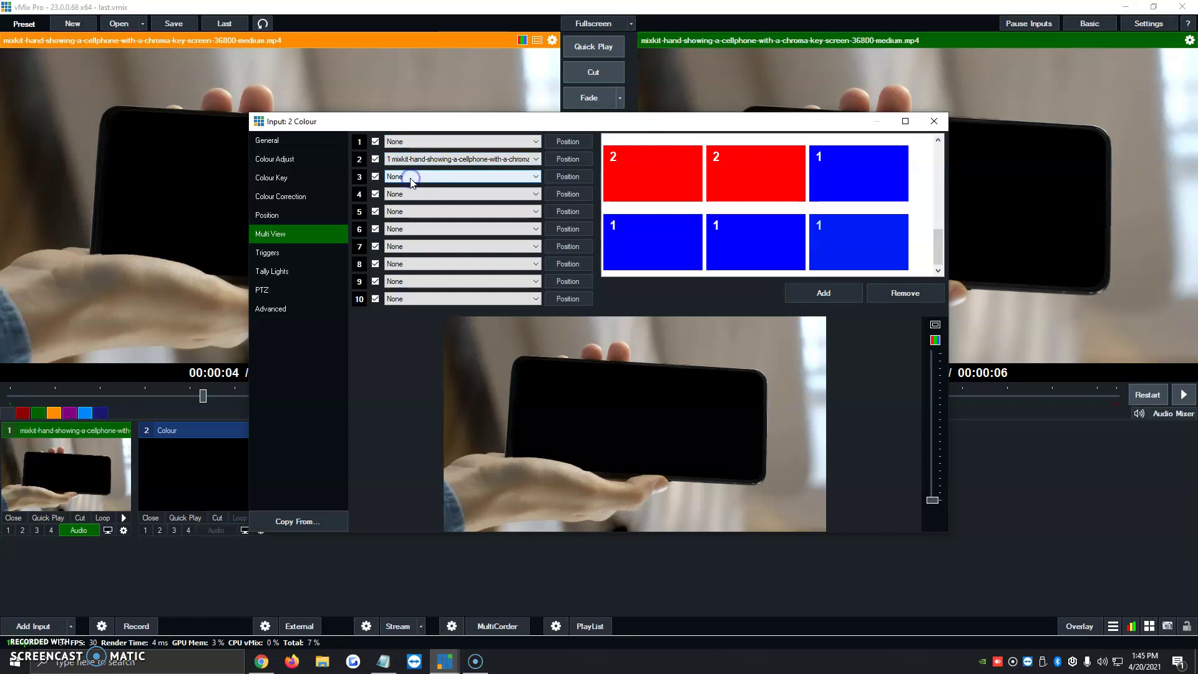
{"action": "left_click", "coordinate": [813, 298]}
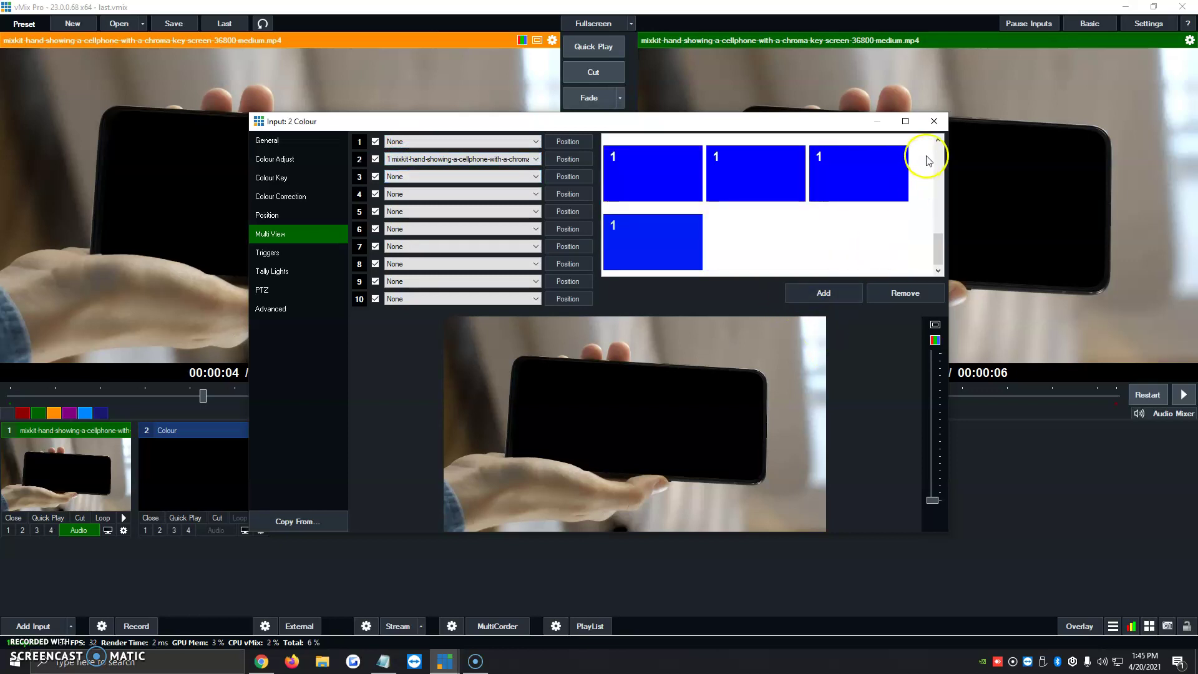
{"action": "left_click", "coordinate": [934, 121]}
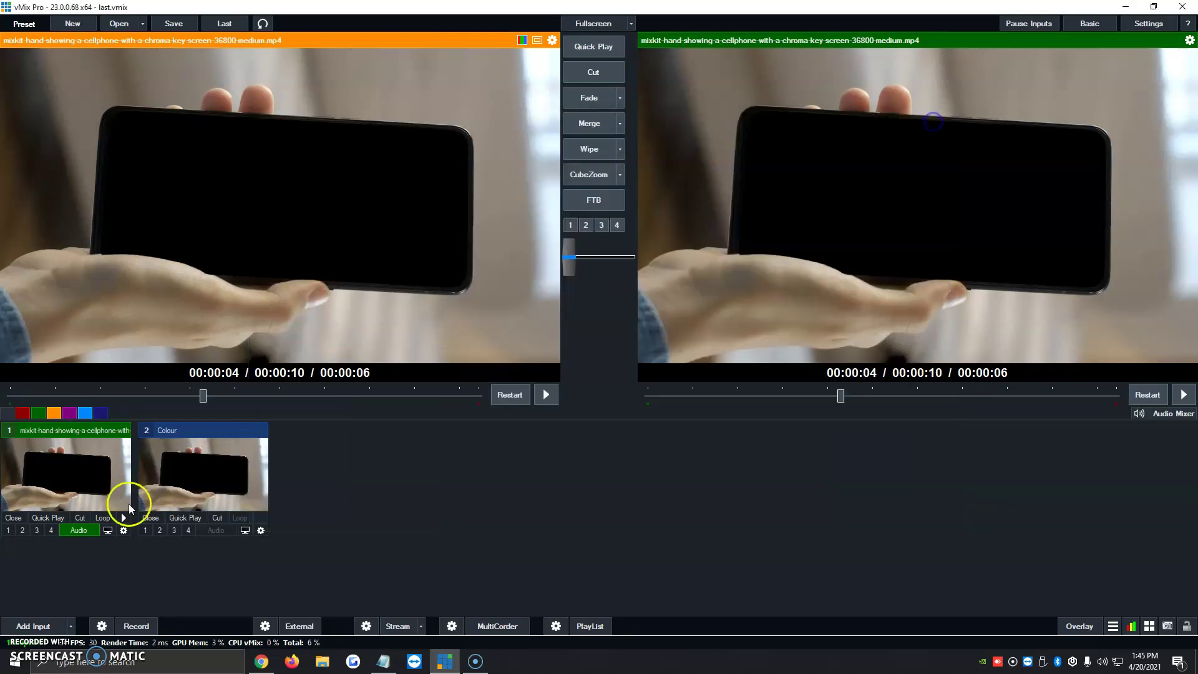
Add the 635732.jpg image from Pictures as input 3
{"action": "left_click", "coordinate": [53, 626]}
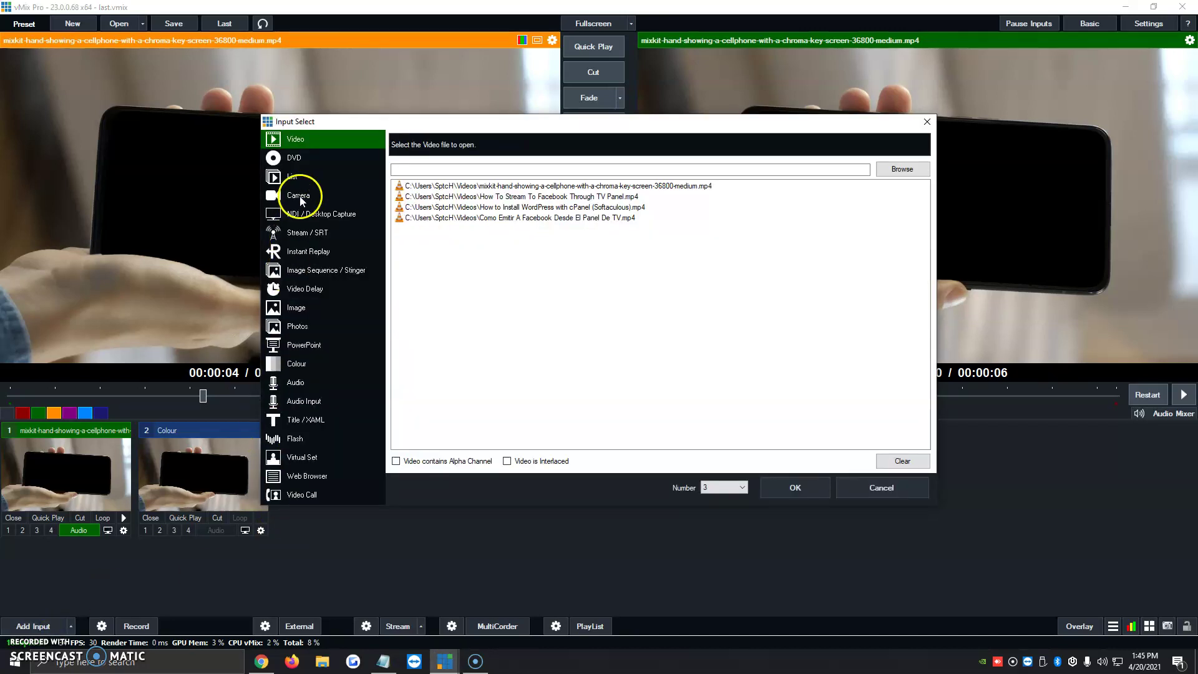
{"action": "left_click", "coordinate": [291, 309]}
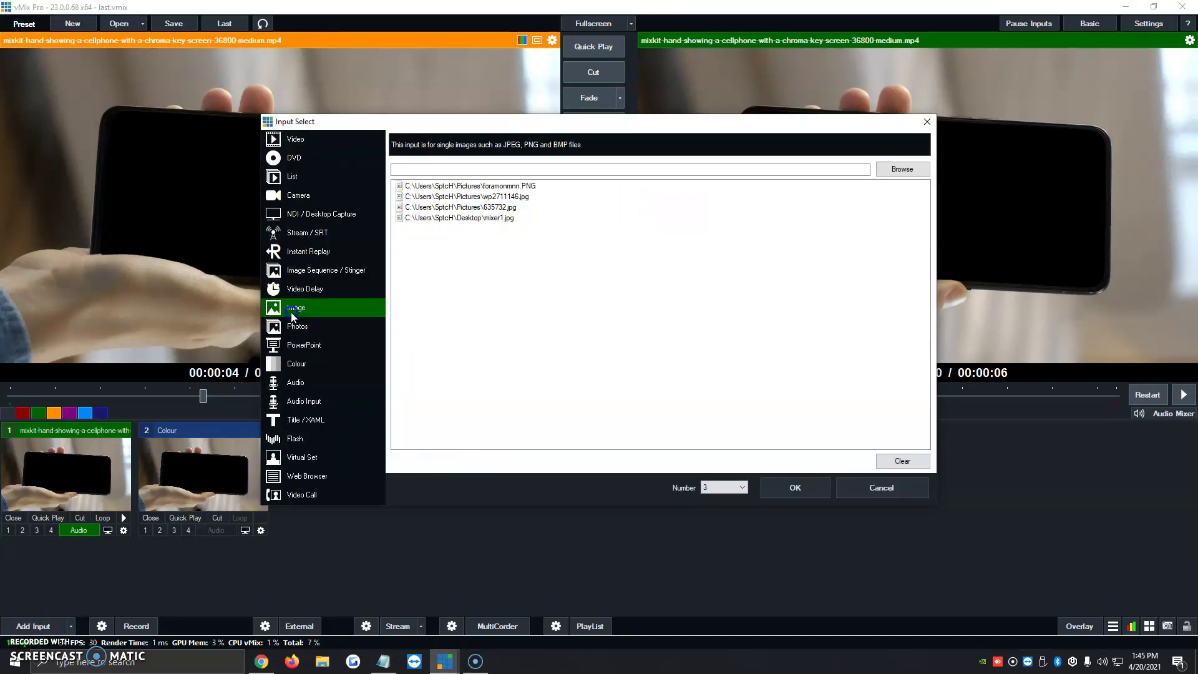
{"action": "left_click", "coordinate": [889, 174]}
{"action": "left_click", "coordinate": [312, 342]}
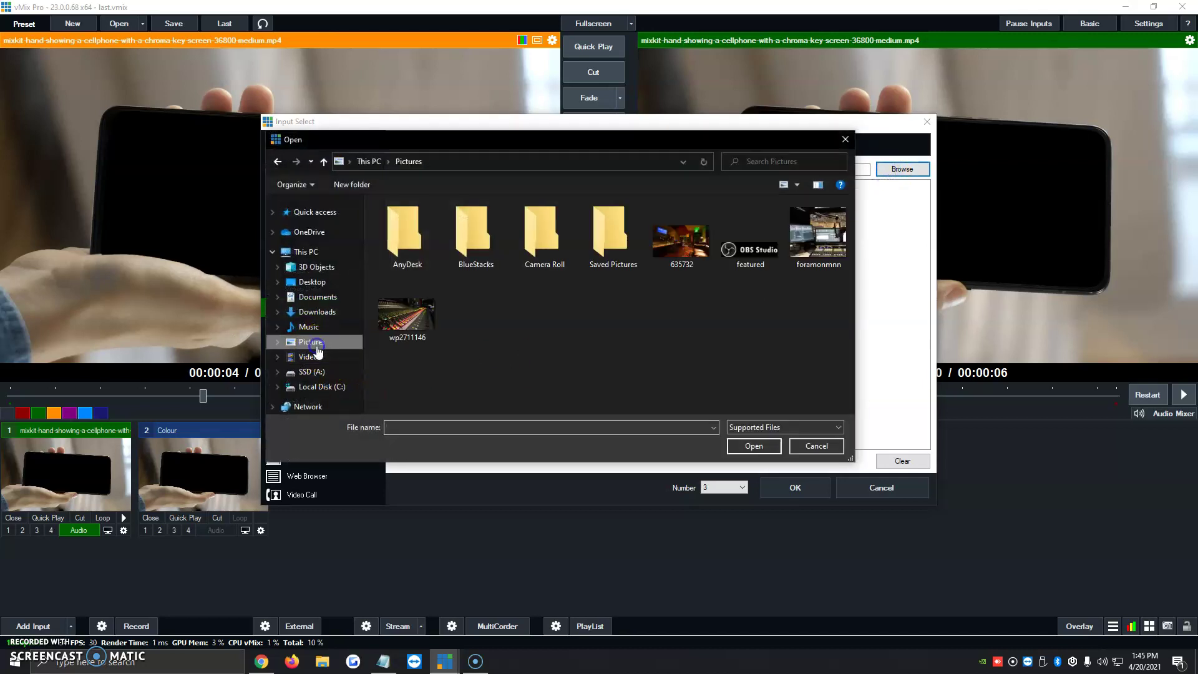
{"action": "double_click", "coordinate": [682, 251]}
{"action": "left_click", "coordinate": [794, 488]}
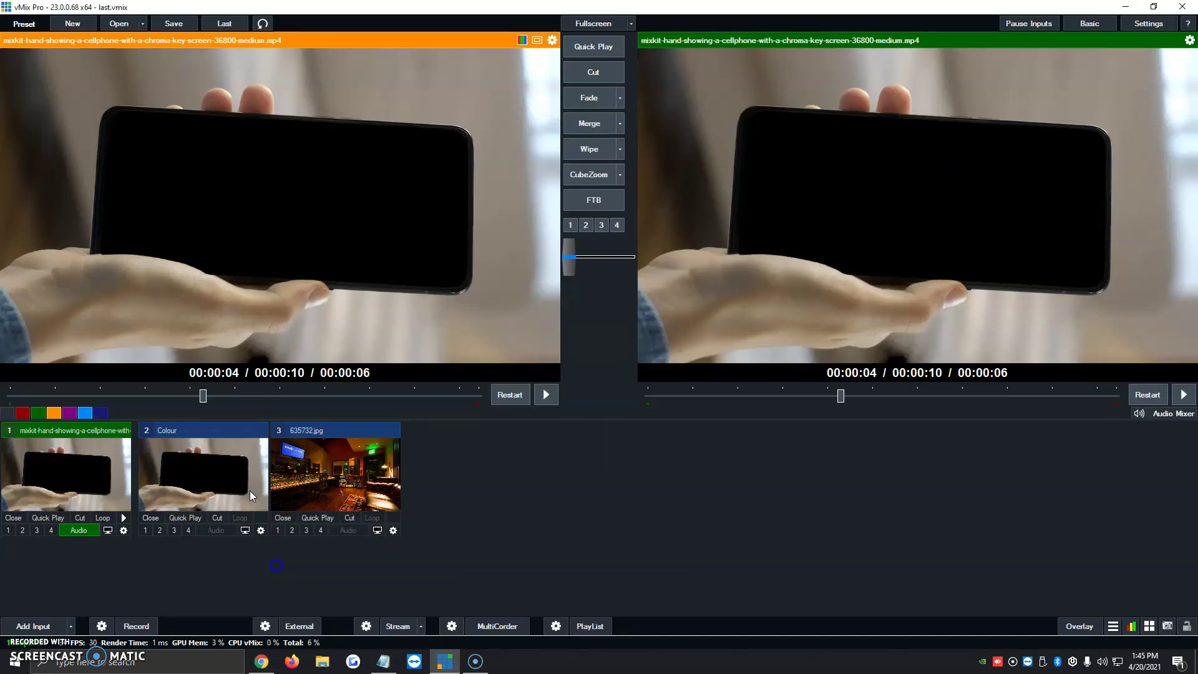
Set input 2's Multi View layer 1 to the 635732.jpg studio image and add another layer
{"action": "left_click", "coordinate": [261, 530]}
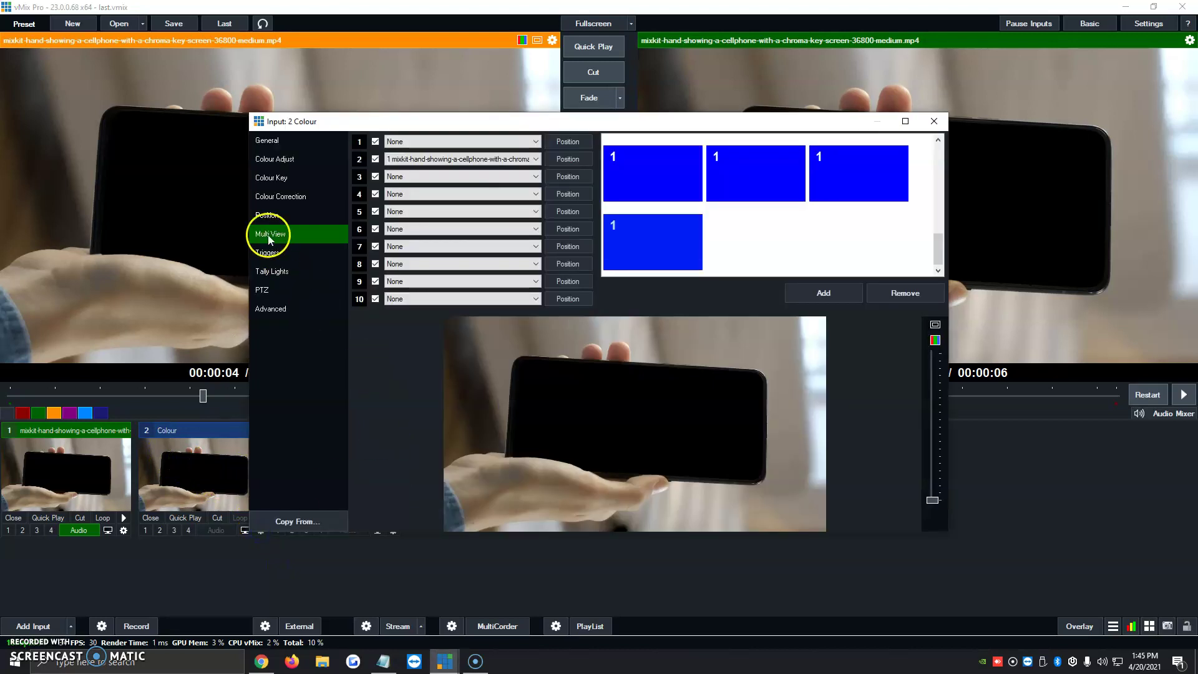
{"action": "left_click", "coordinate": [426, 149]}
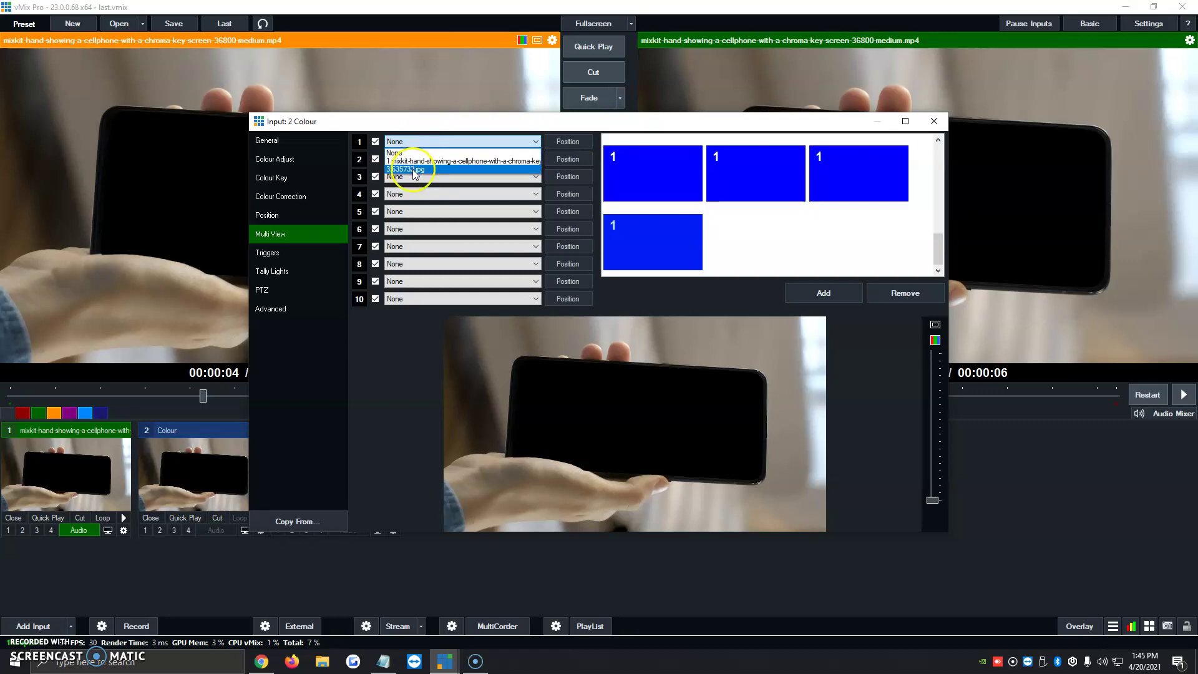
{"action": "left_click", "coordinate": [415, 170]}
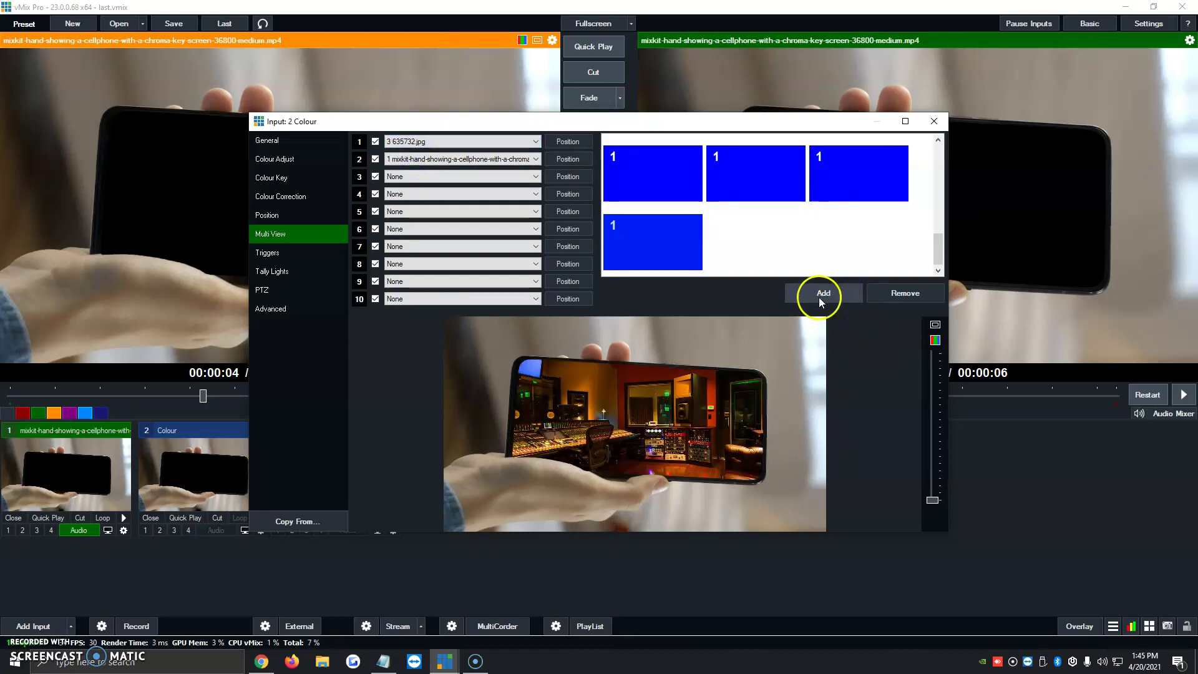
{"action": "left_click", "coordinate": [822, 295]}
Play the phone clip and send Colour input 2 to overlay 1 on the output
{"action": "left_click", "coordinate": [933, 121]}
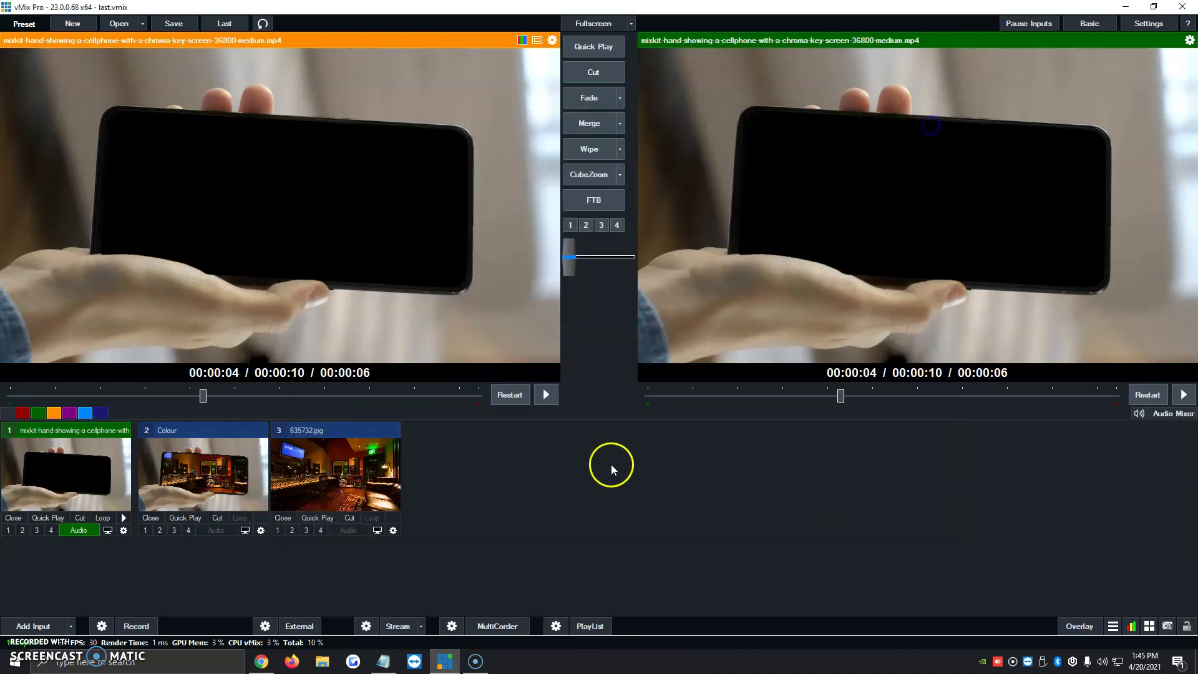
{"action": "left_click", "coordinate": [124, 517]}
{"action": "left_click", "coordinate": [145, 530]}
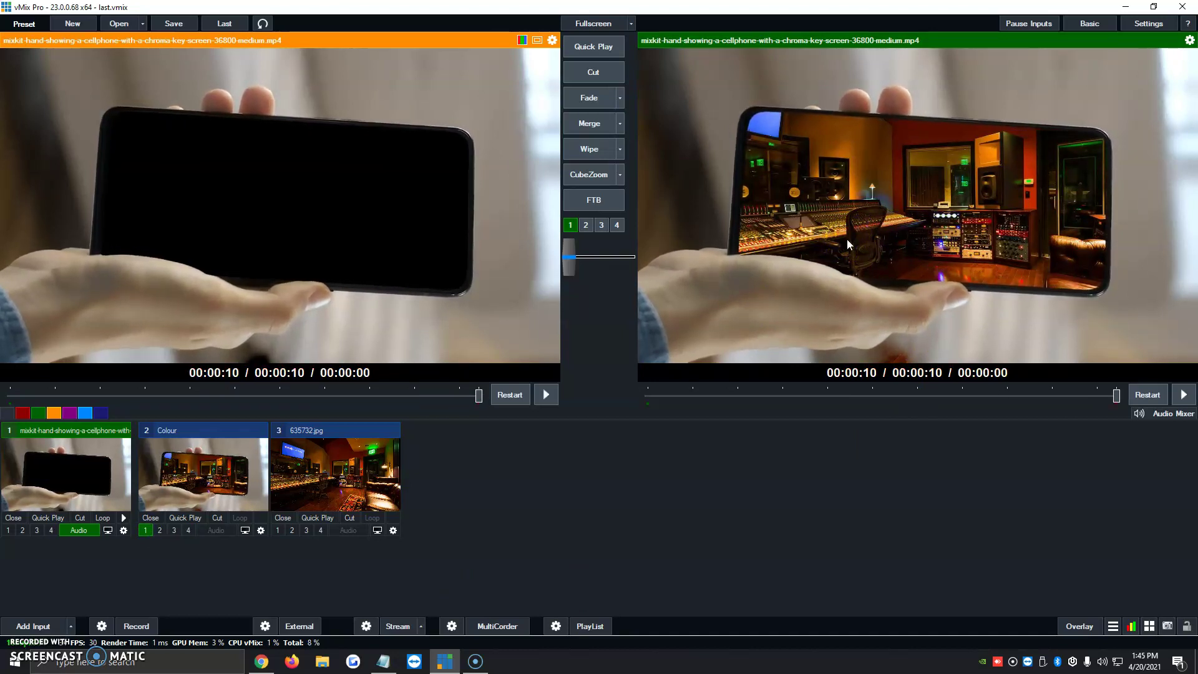
{"action": "left_click", "coordinate": [124, 529]}
{"action": "left_click", "coordinate": [301, 181]}
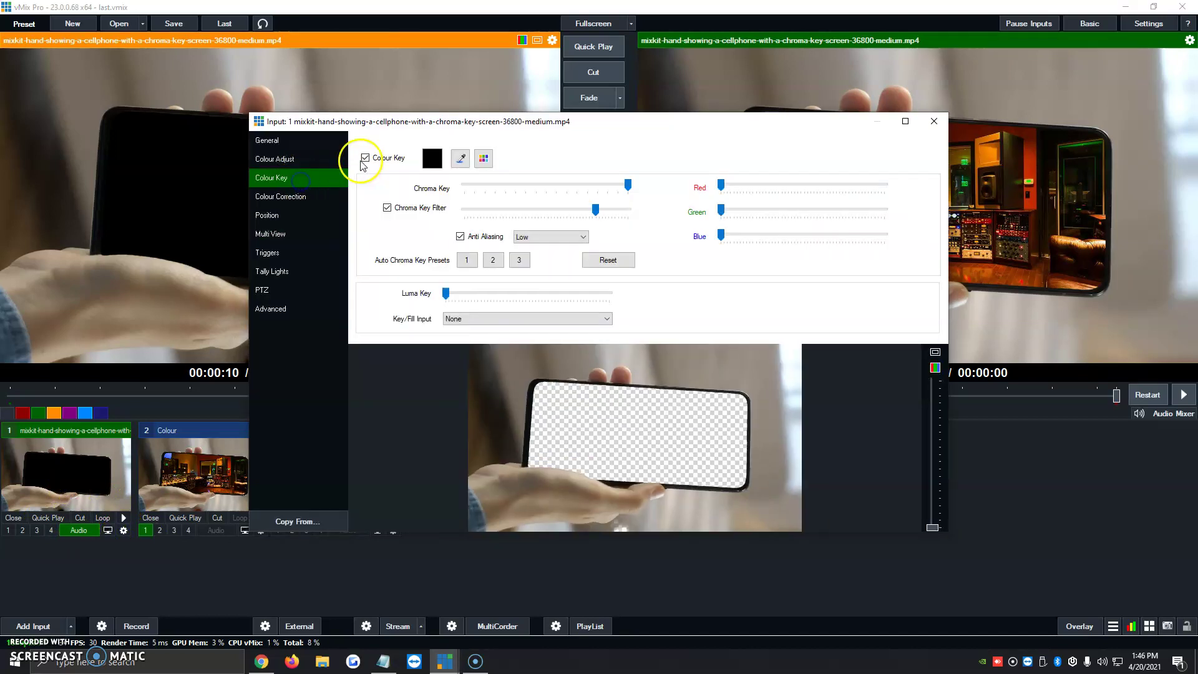
{"action": "left_click", "coordinate": [493, 261]}
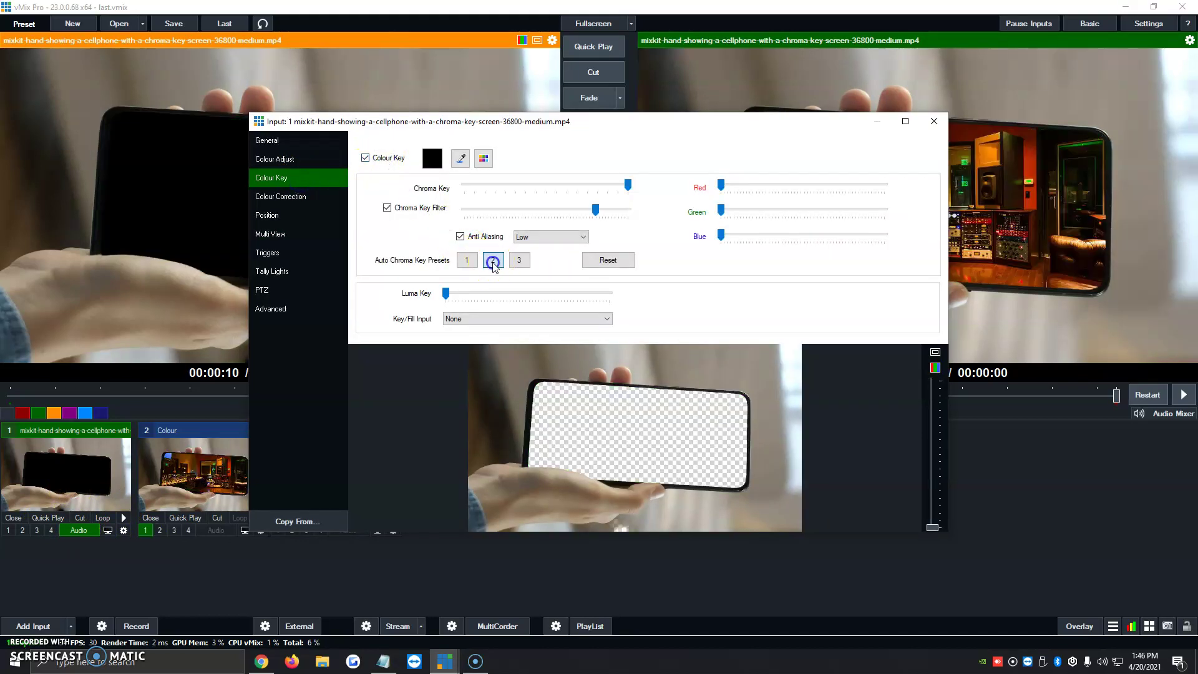
{"action": "left_click", "coordinate": [935, 121]}
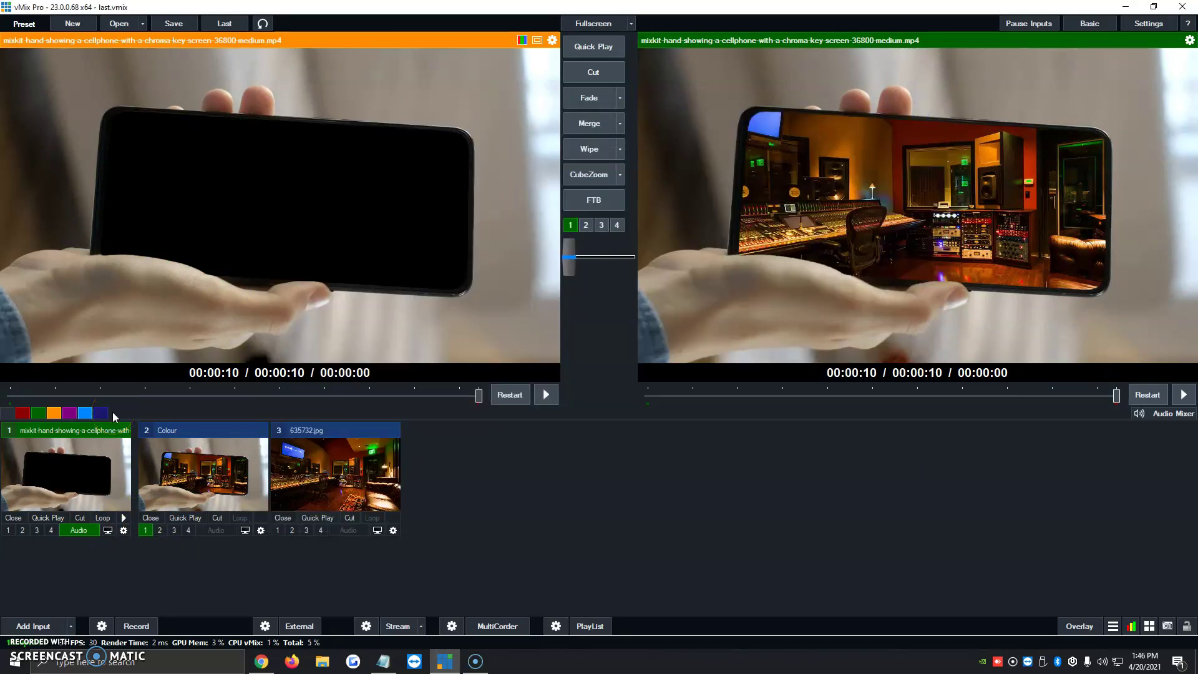
{"action": "left_click", "coordinate": [72, 626]}
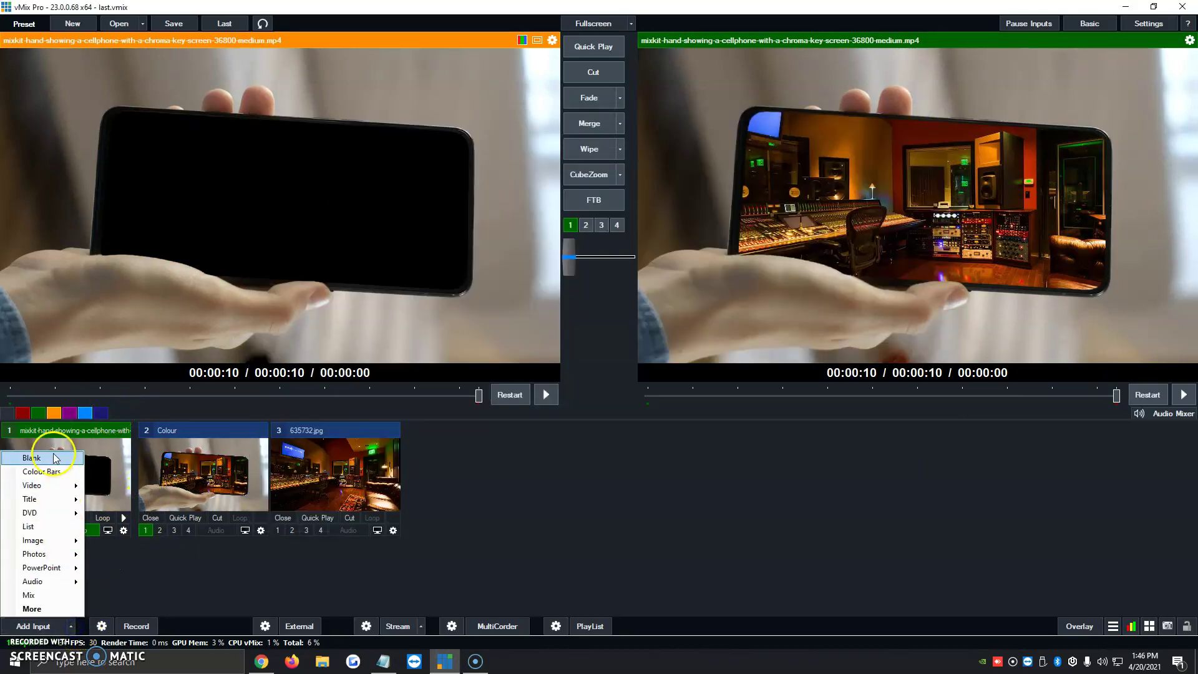
{"action": "left_click", "coordinate": [254, 582]}
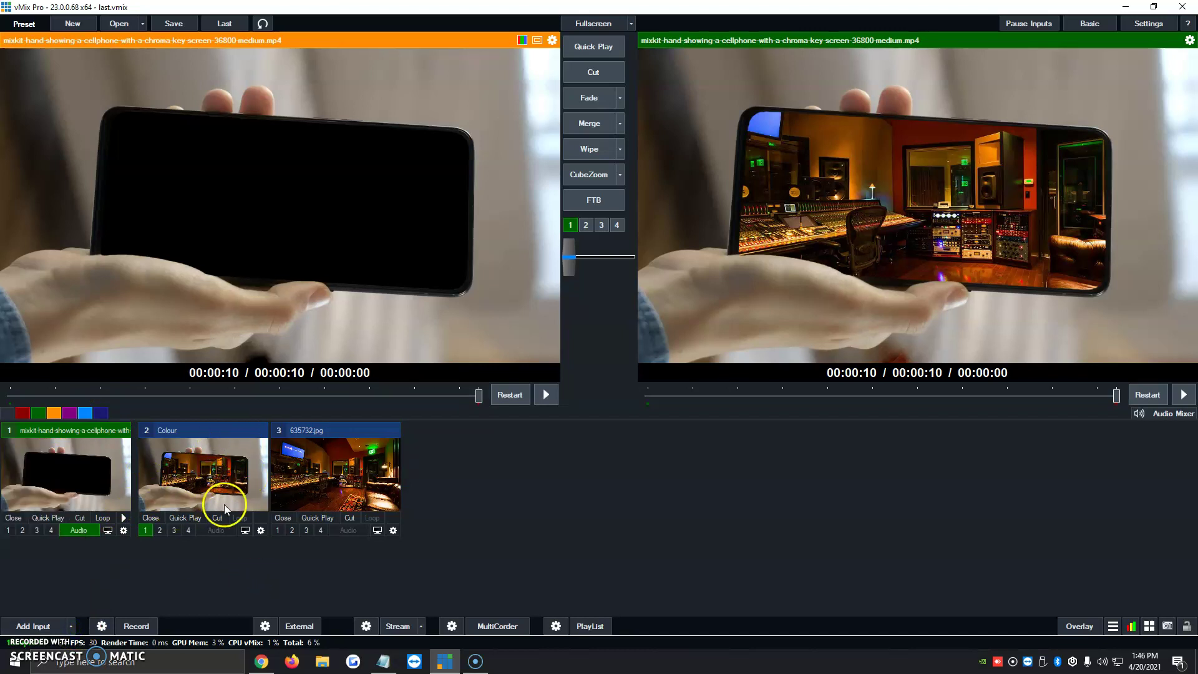
{"action": "left_click", "coordinate": [261, 530]}
{"action": "left_click", "coordinate": [301, 177]}
{"action": "left_click", "coordinate": [280, 232]}
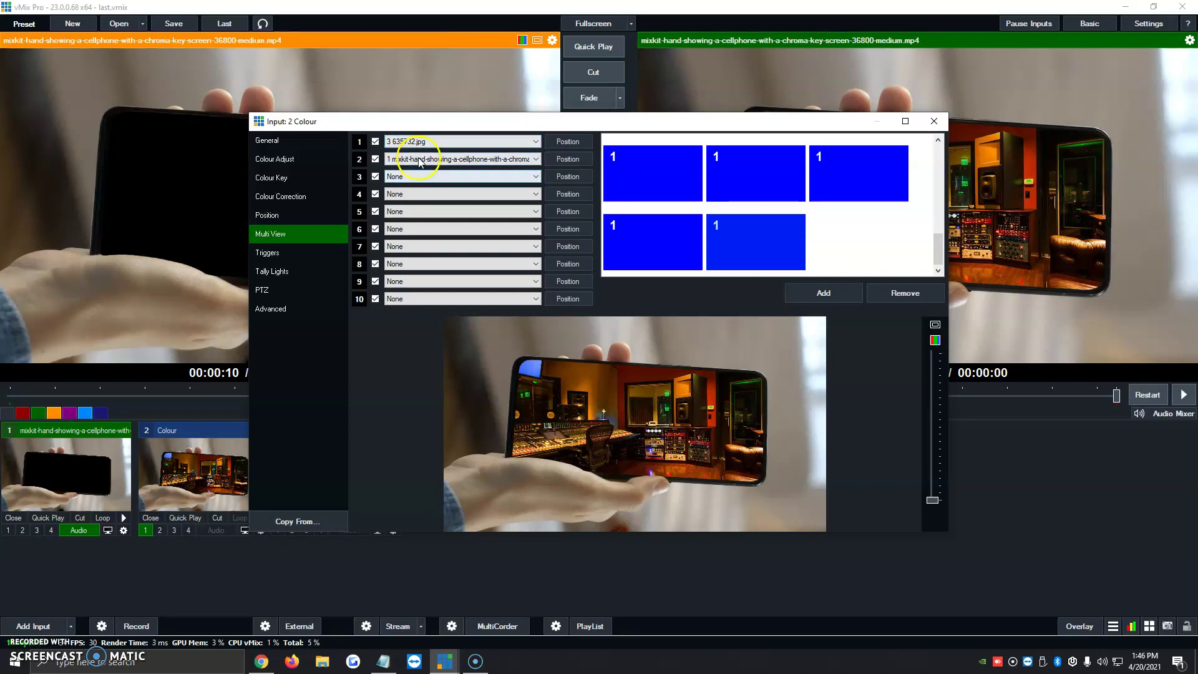
{"action": "left_click", "coordinate": [508, 160]}
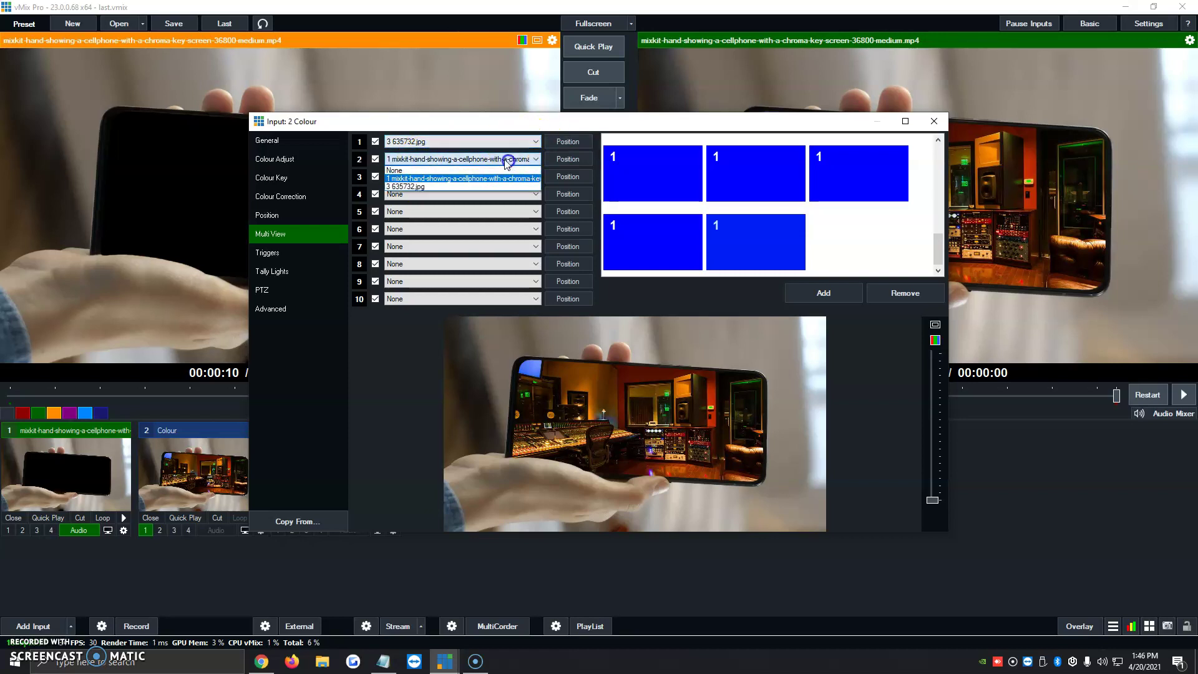
{"action": "left_click", "coordinate": [437, 179]}
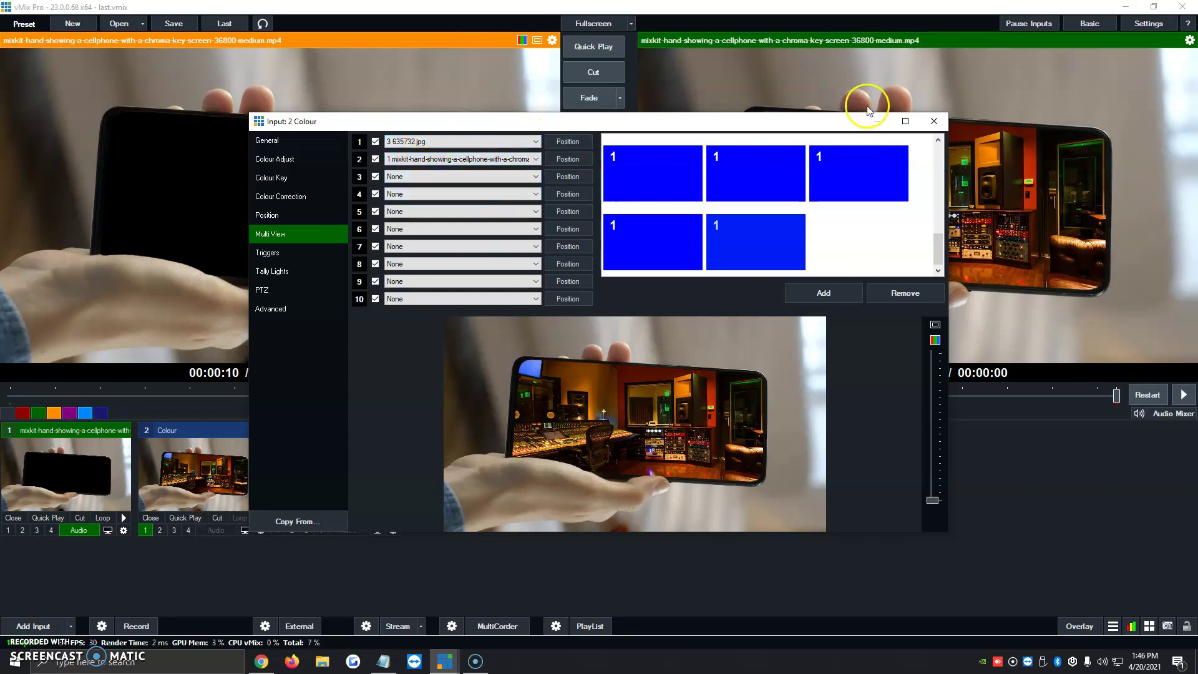
{"action": "left_click", "coordinate": [934, 121]}
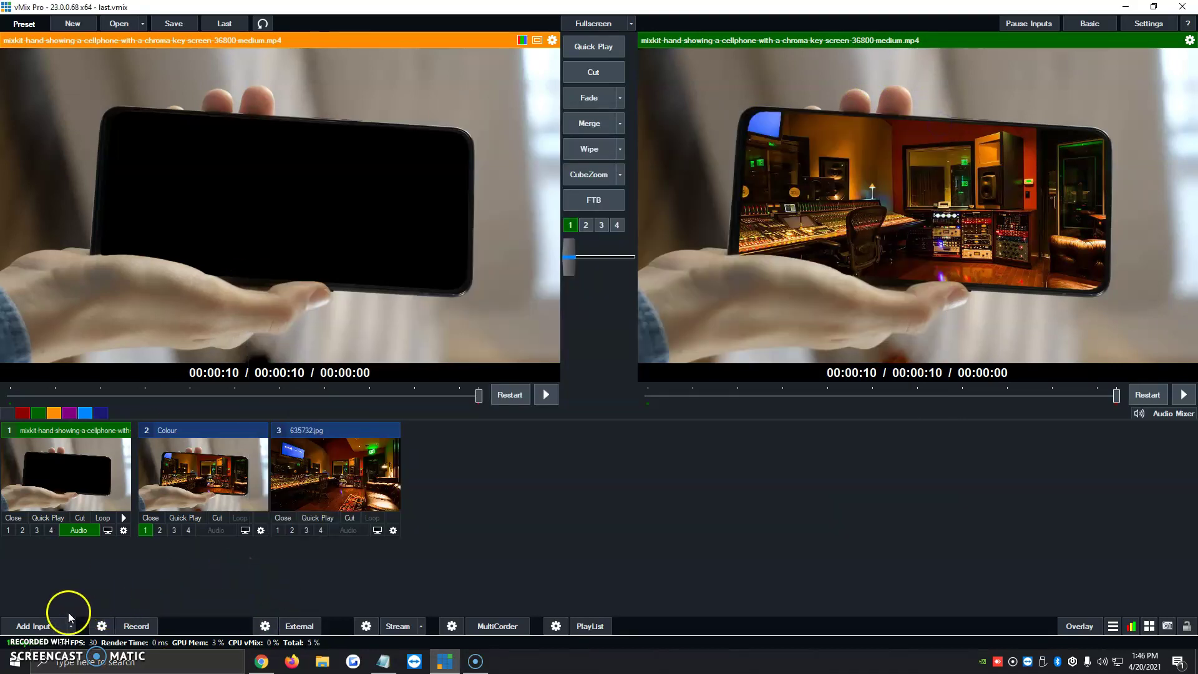
Add the wp2711146.jpg image from Pictures as input 4
{"action": "left_click", "coordinate": [52, 632]}
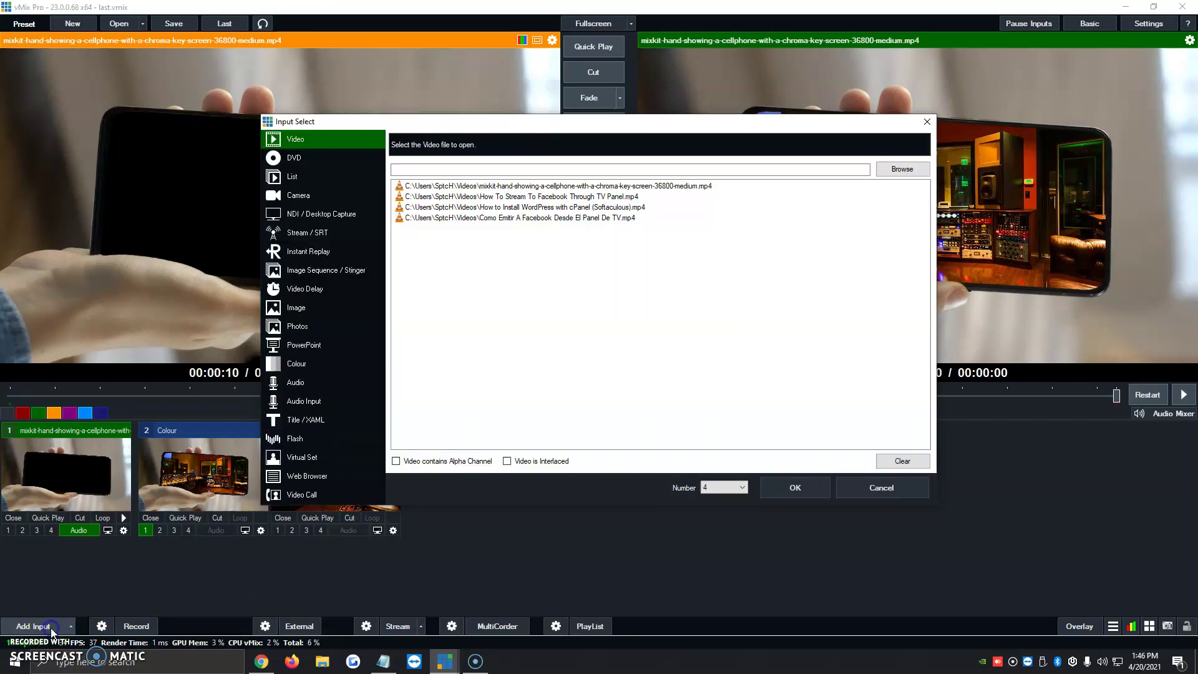
{"action": "left_click", "coordinate": [285, 310]}
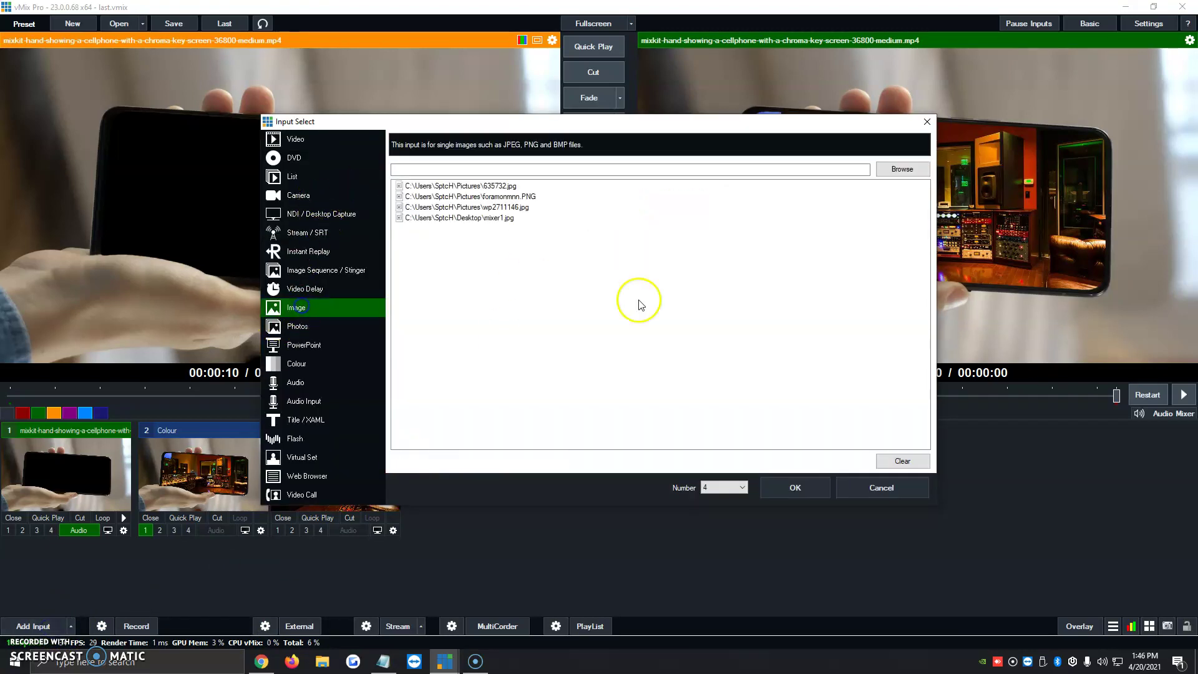
{"action": "left_click", "coordinate": [899, 169]}
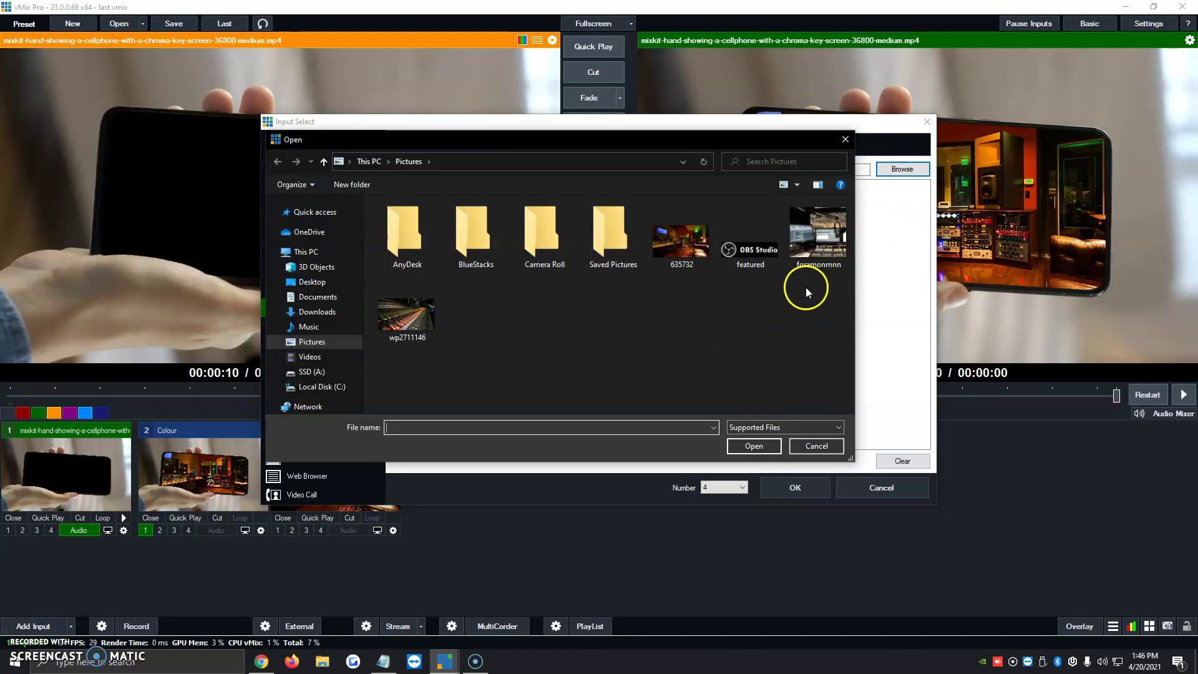
{"action": "double_click", "coordinate": [409, 320]}
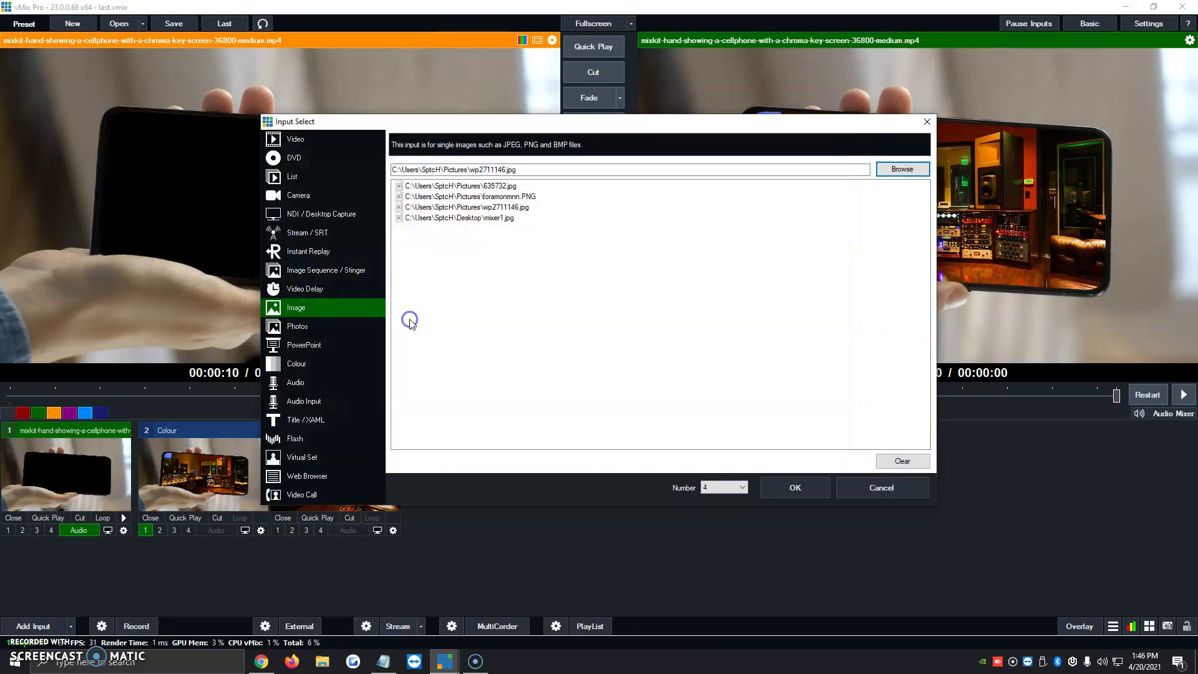
{"action": "left_click", "coordinate": [807, 493]}
Replace Colour input 2's layer 1 with wp2711146.jpg and add another layer
{"action": "left_click", "coordinate": [468, 460]}
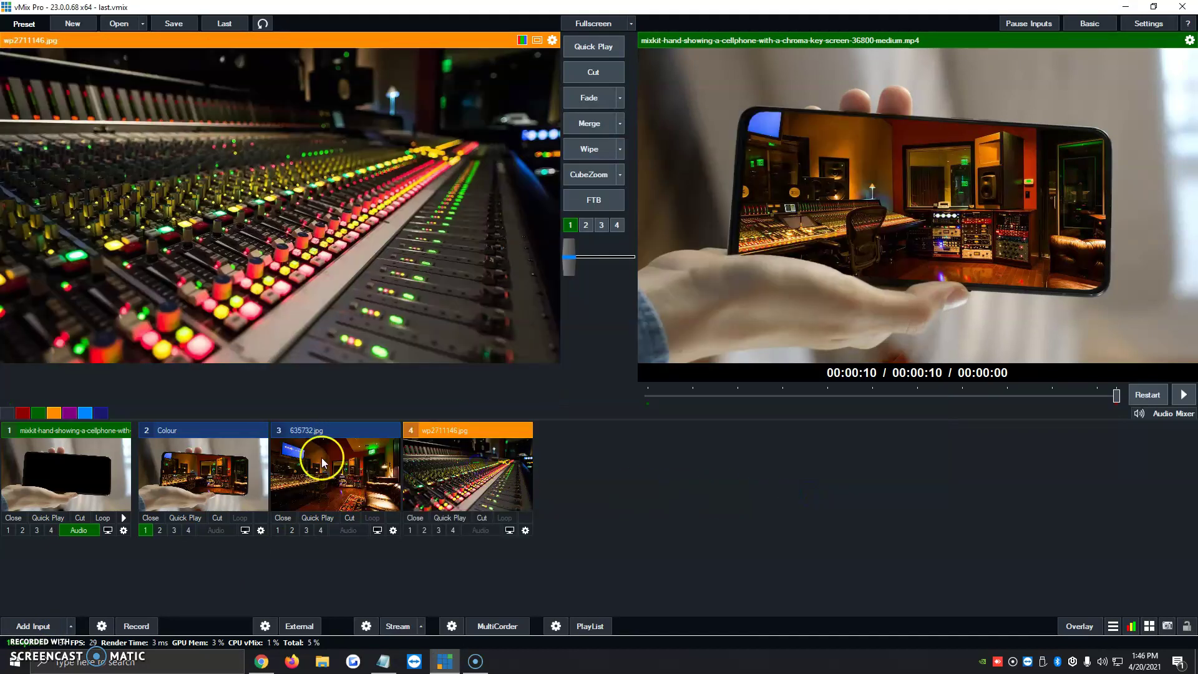
{"action": "left_click", "coordinate": [199, 451]}
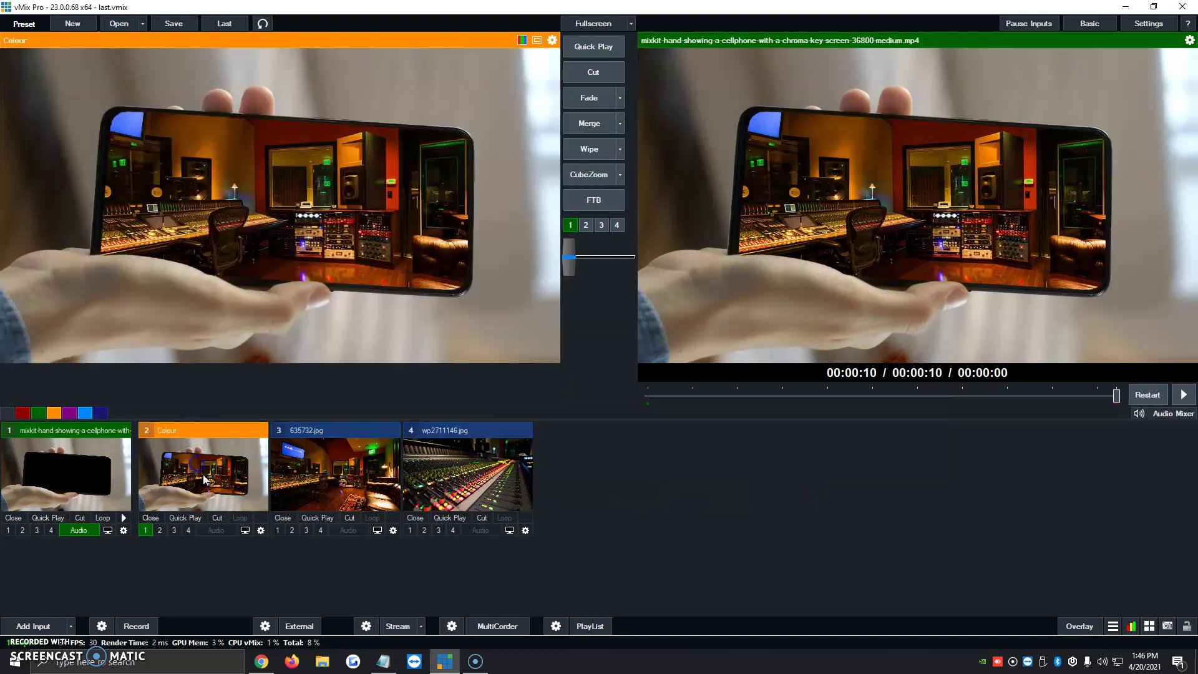
{"action": "left_click", "coordinate": [261, 529]}
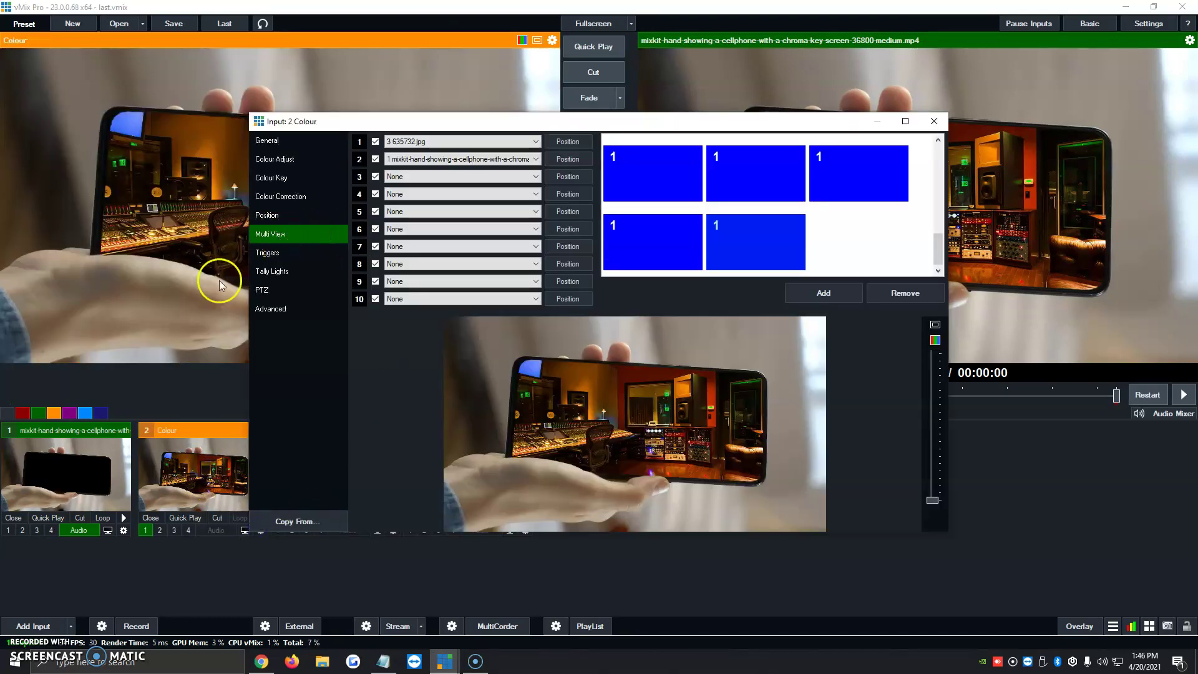
{"action": "left_click_drag", "start_coordinate": [282, 123], "coordinate": [507, 133]}
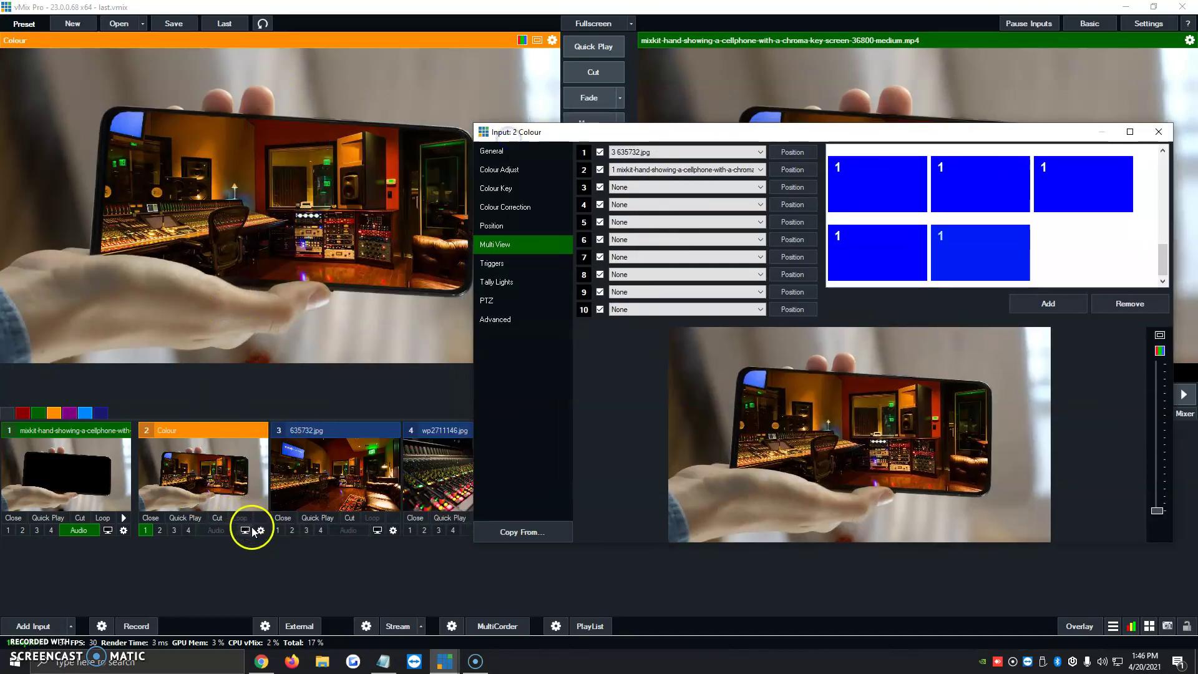
{"action": "left_click", "coordinate": [646, 154]}
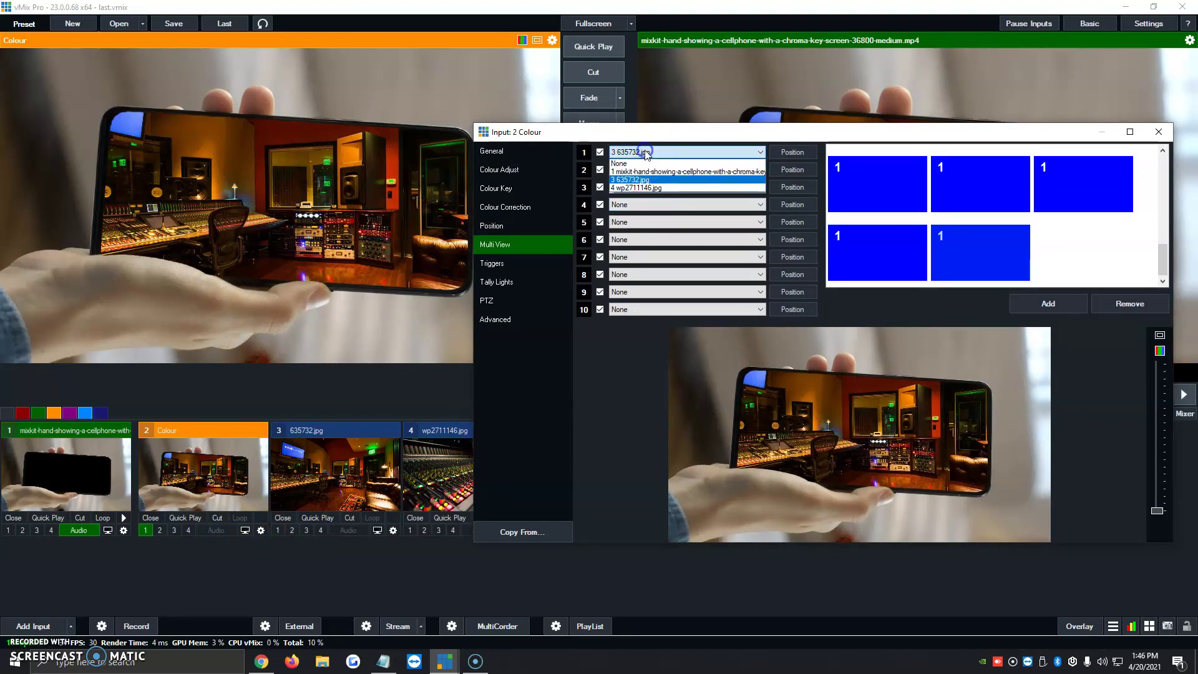
{"action": "left_click", "coordinate": [651, 188]}
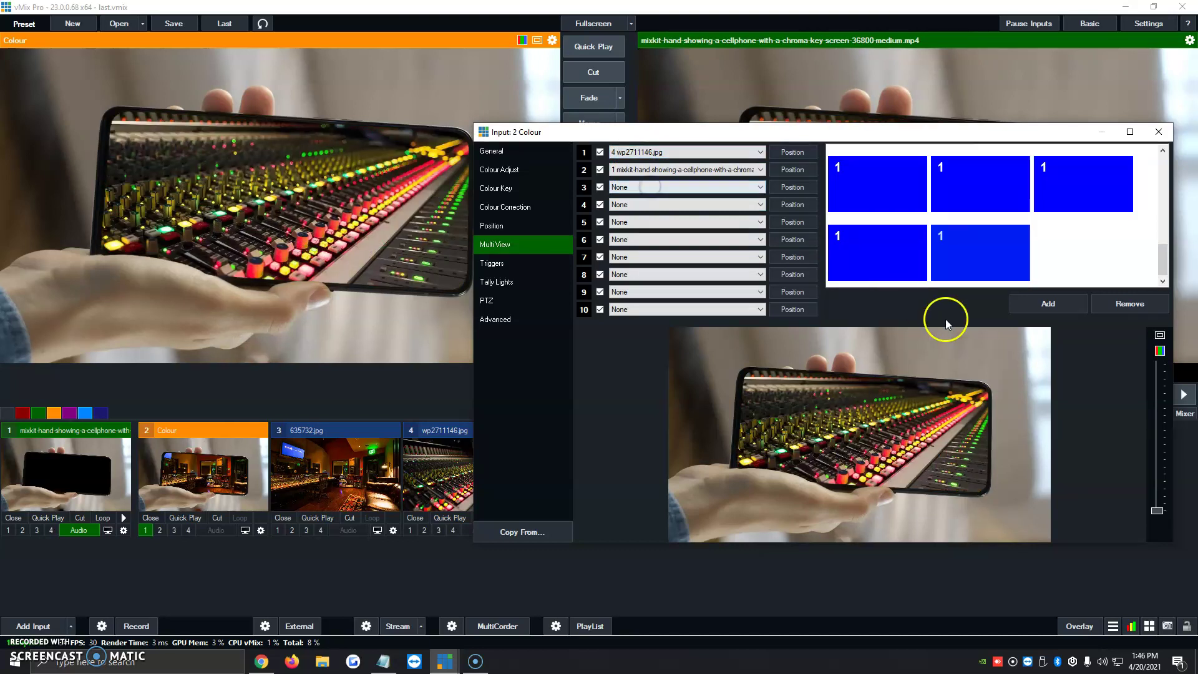
{"action": "left_click", "coordinate": [1048, 304]}
{"action": "left_click", "coordinate": [1158, 132]}
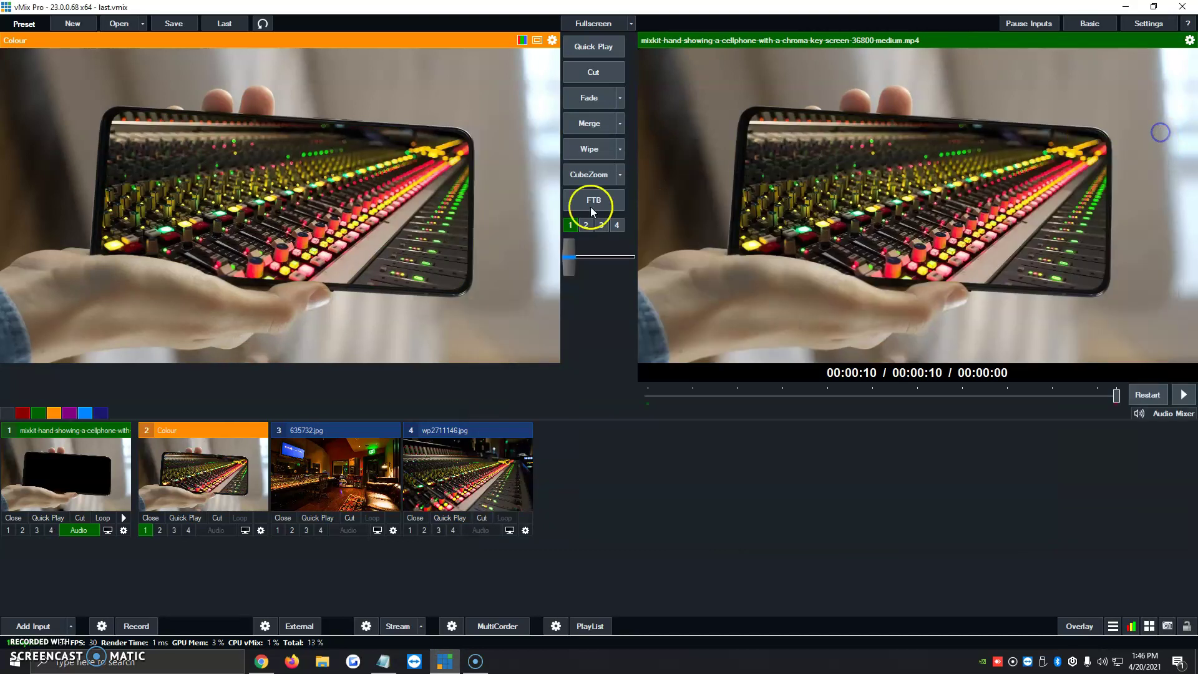
{"action": "left_click", "coordinate": [1184, 395]}
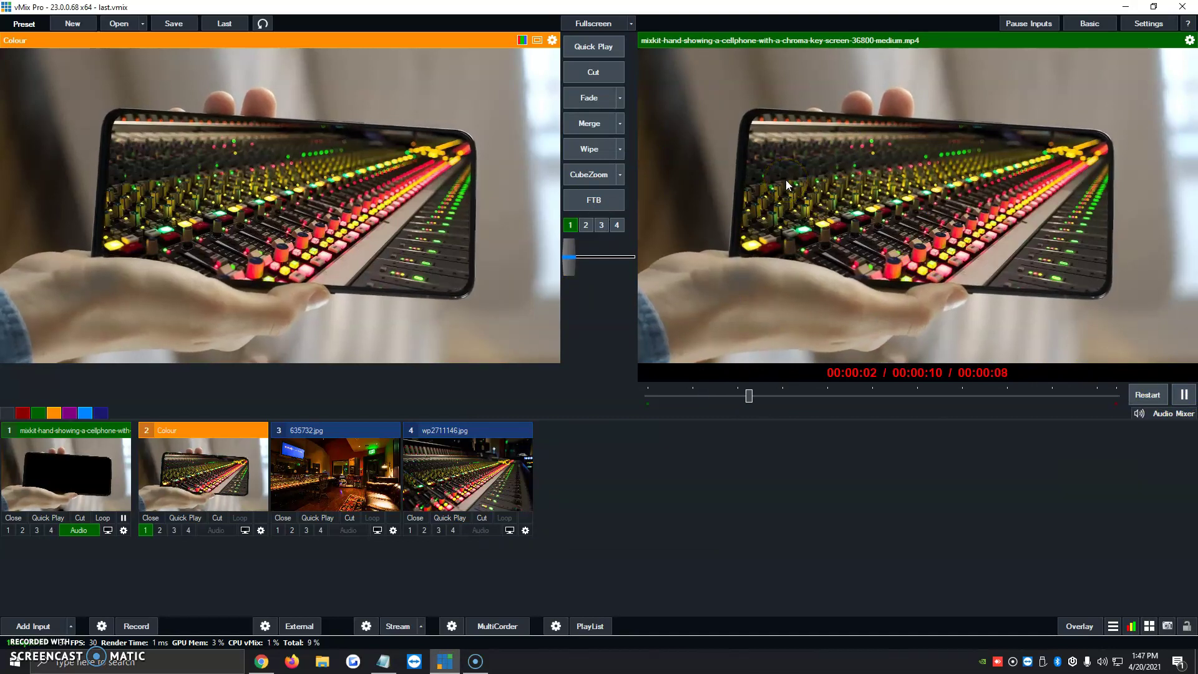
{"action": "left_click", "coordinate": [856, 182]}
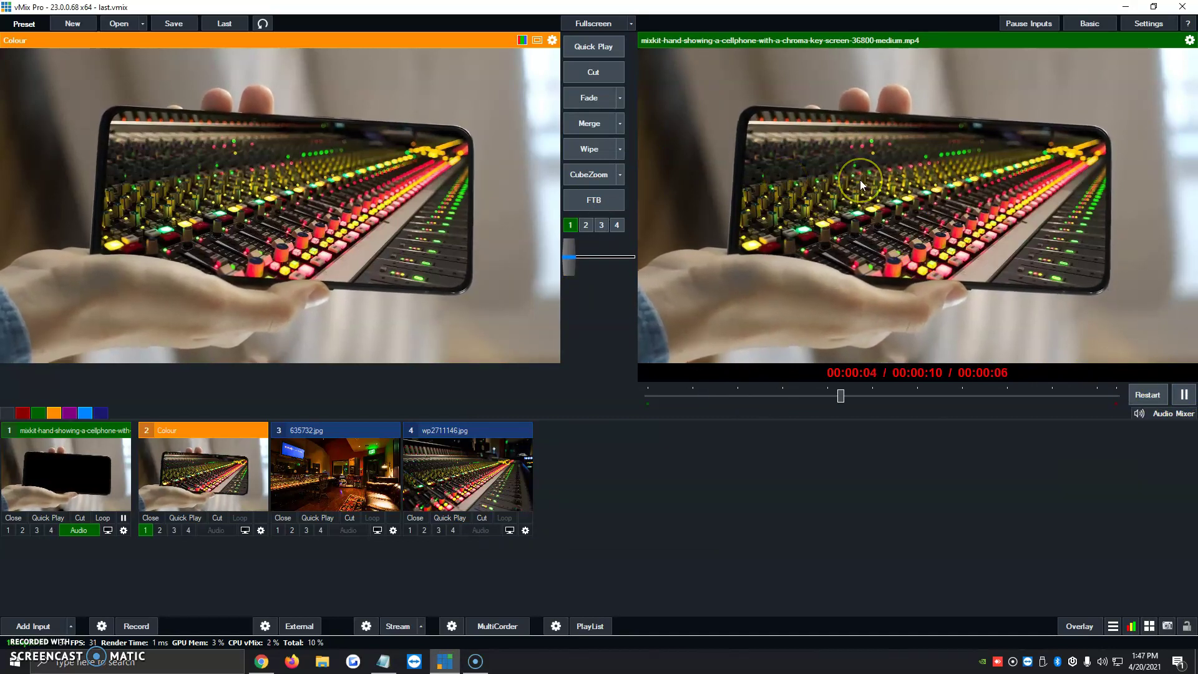